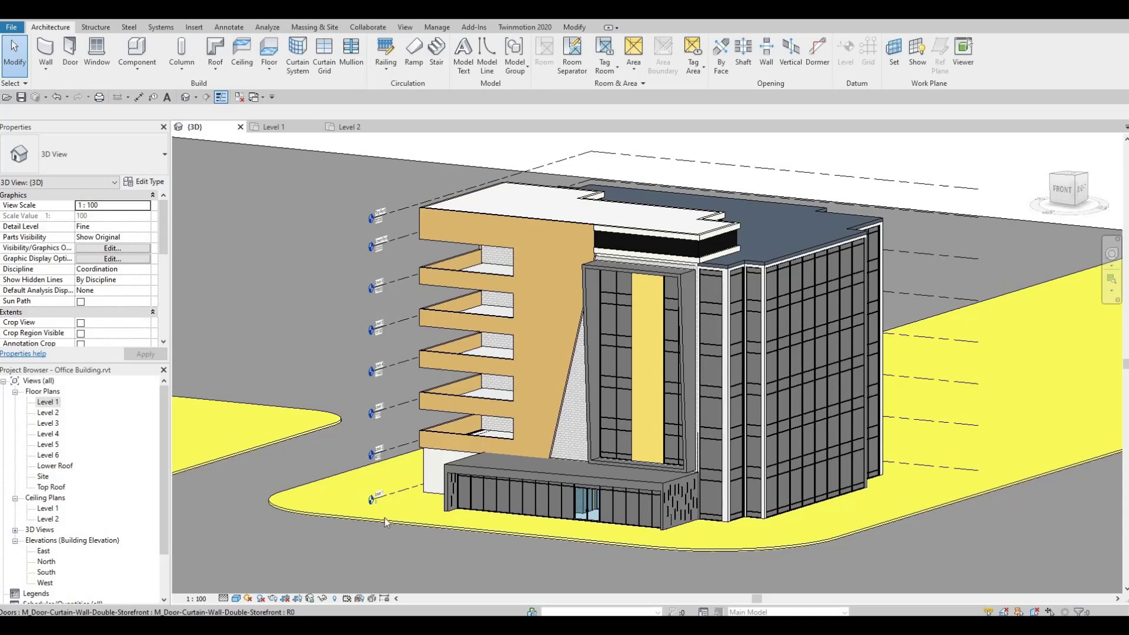
# Step: Zoom out to show the whole building and enable Section Box in the 3D view's Properties
pyautogui.scroll(-3, 385, 517)
pyautogui.moveTo(376, 339); pyautogui.dragTo(447, 289, button='middle')
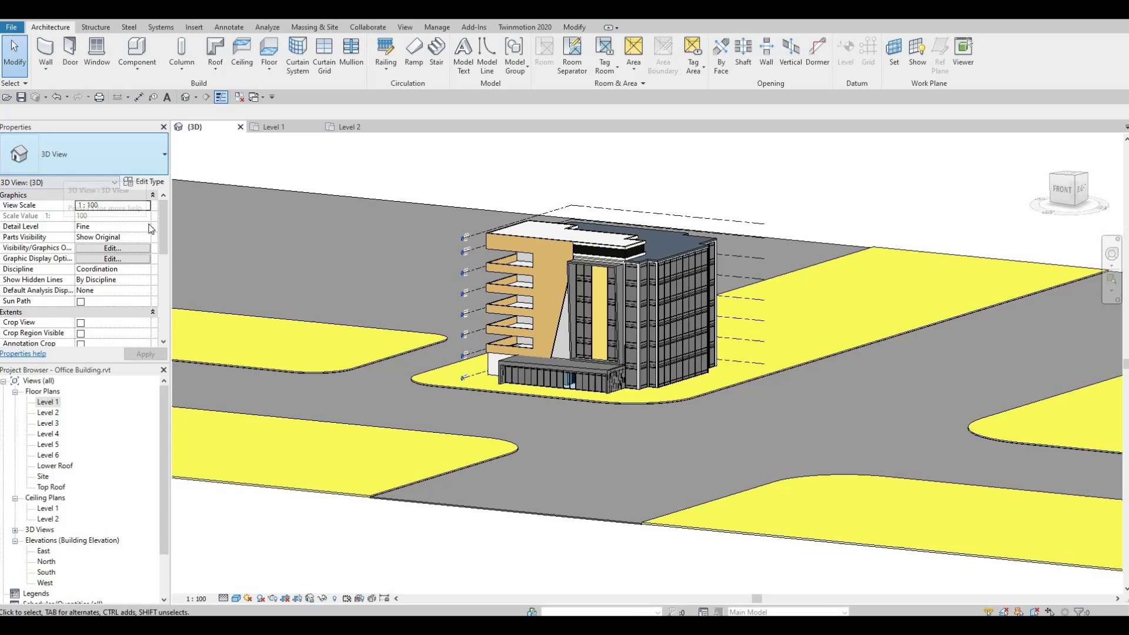
pyautogui.moveTo(160, 213); pyautogui.dragTo(163, 262)
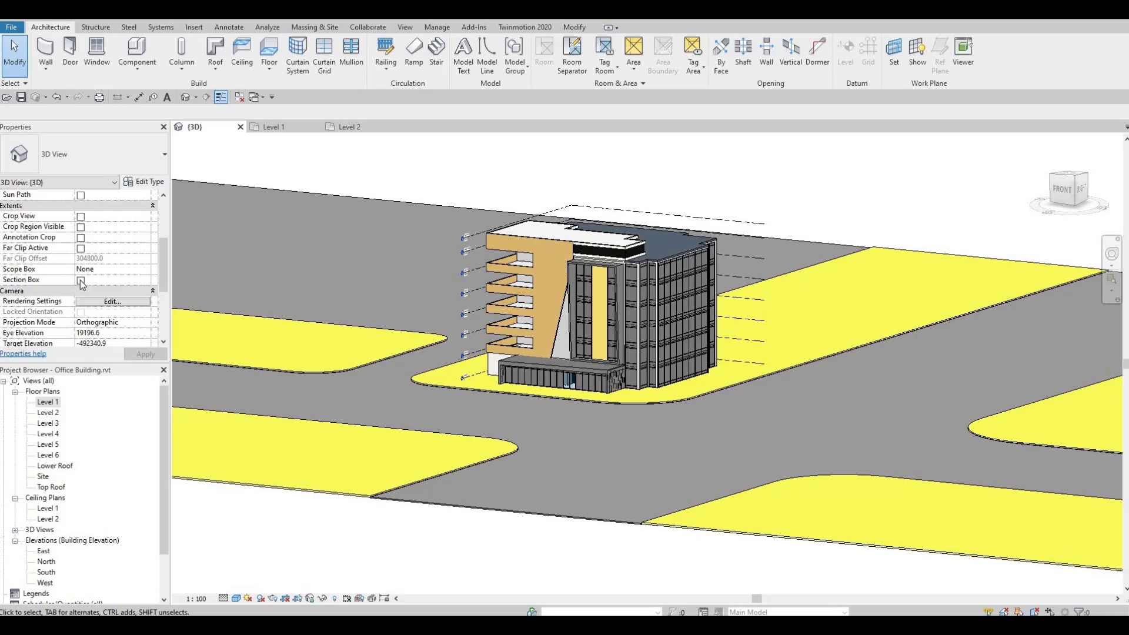
pyautogui.click(80, 280)
pyautogui.scroll(-5, 601, 374)
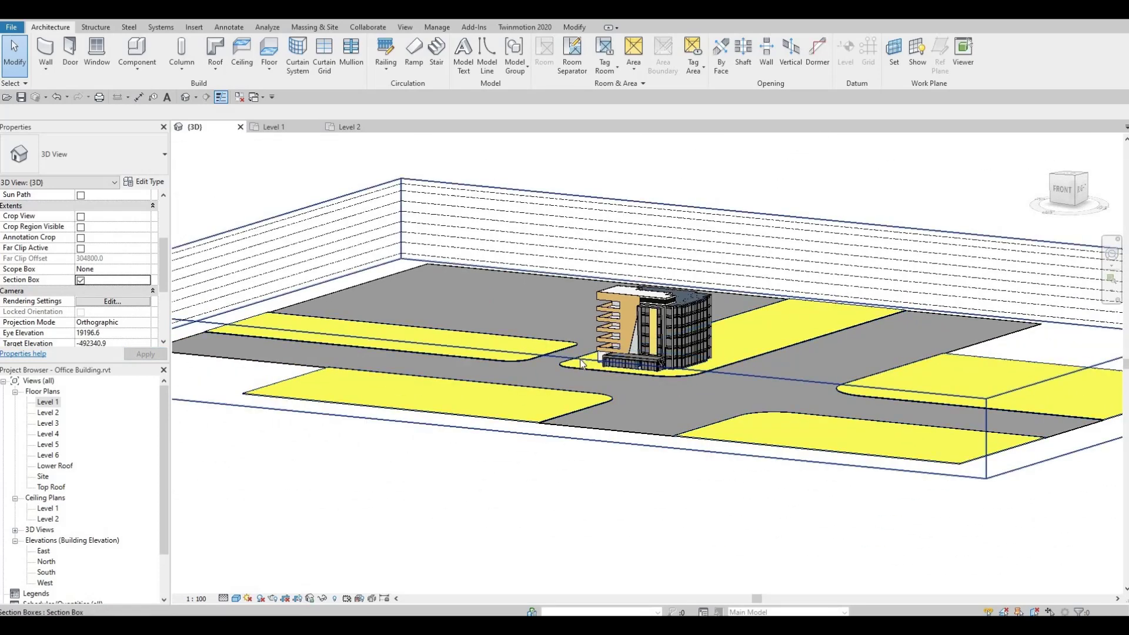
# Step: Drag the section box faces into the building to expose the lift cores, then orbit to a frontal view
pyautogui.click(580, 364)
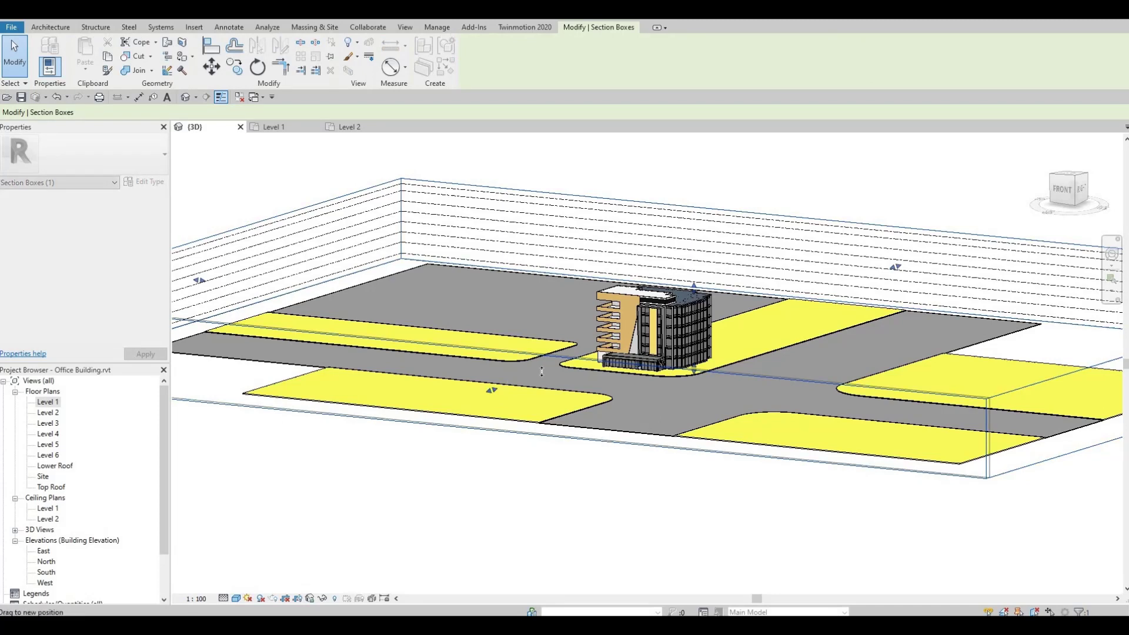
pyautogui.moveTo(542, 372); pyautogui.dragTo(682, 334)
pyautogui.scroll(5, 681, 334)
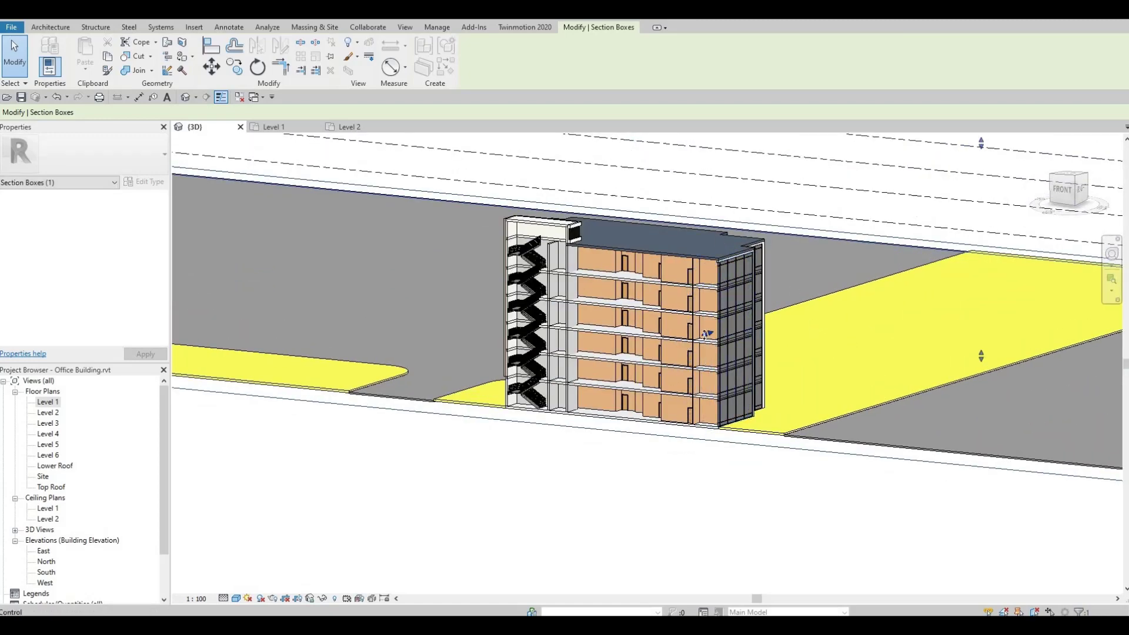
pyautogui.moveTo(704, 334); pyautogui.dragTo(700, 338)
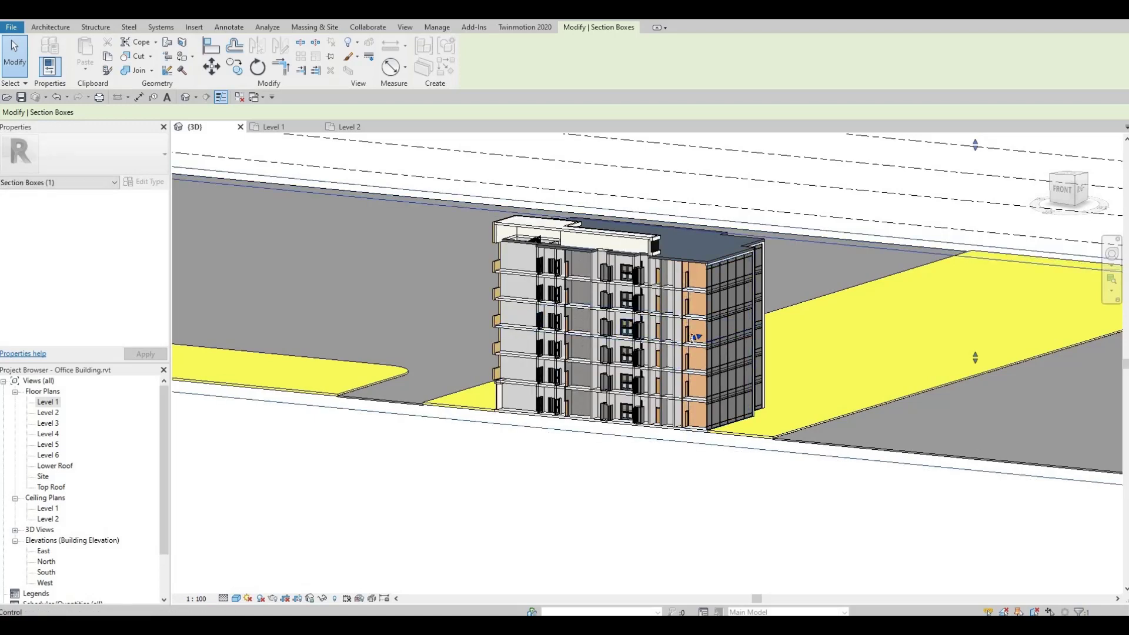
pyautogui.moveTo(691, 337); pyautogui.dragTo(642, 353)
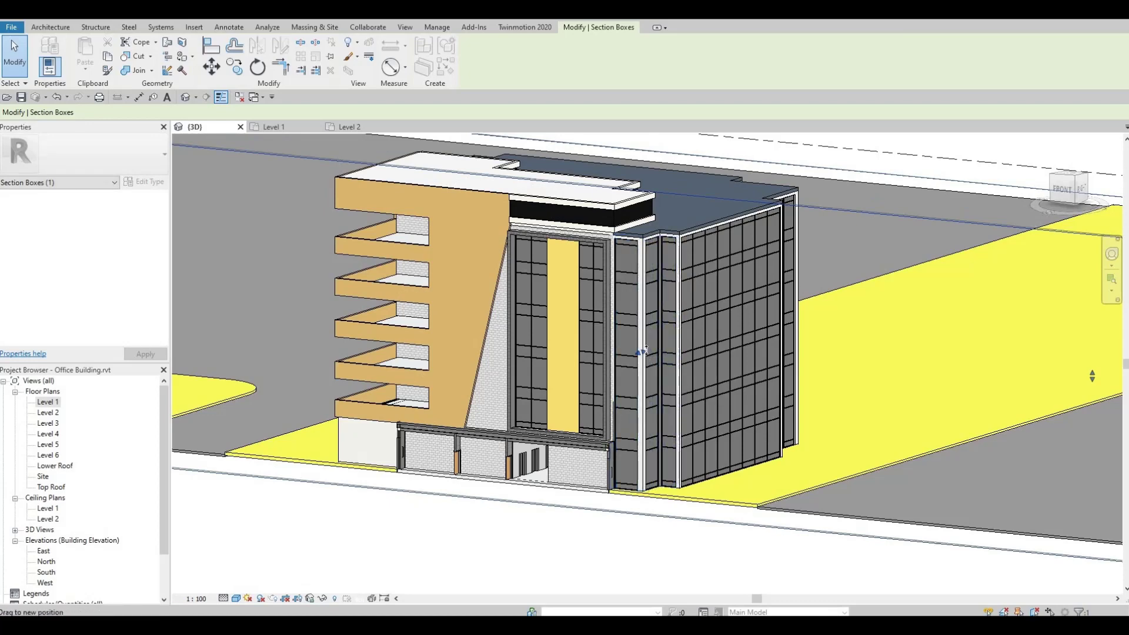
pyautogui.moveTo(645, 351); pyautogui.dragTo(670, 349)
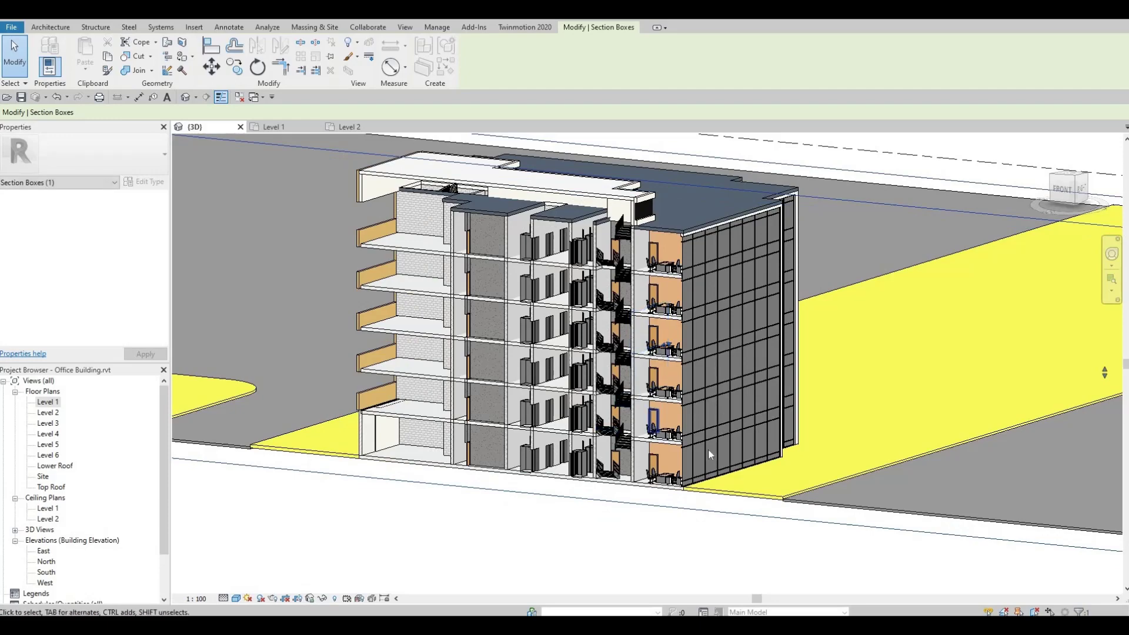
pyautogui.keyDown('shift'); pyautogui.moveTo(712, 456); pyautogui.dragTo(737, 173, button='middle'); pyautogui.keyUp('shift')
pyautogui.scroll(4, 737, 176)
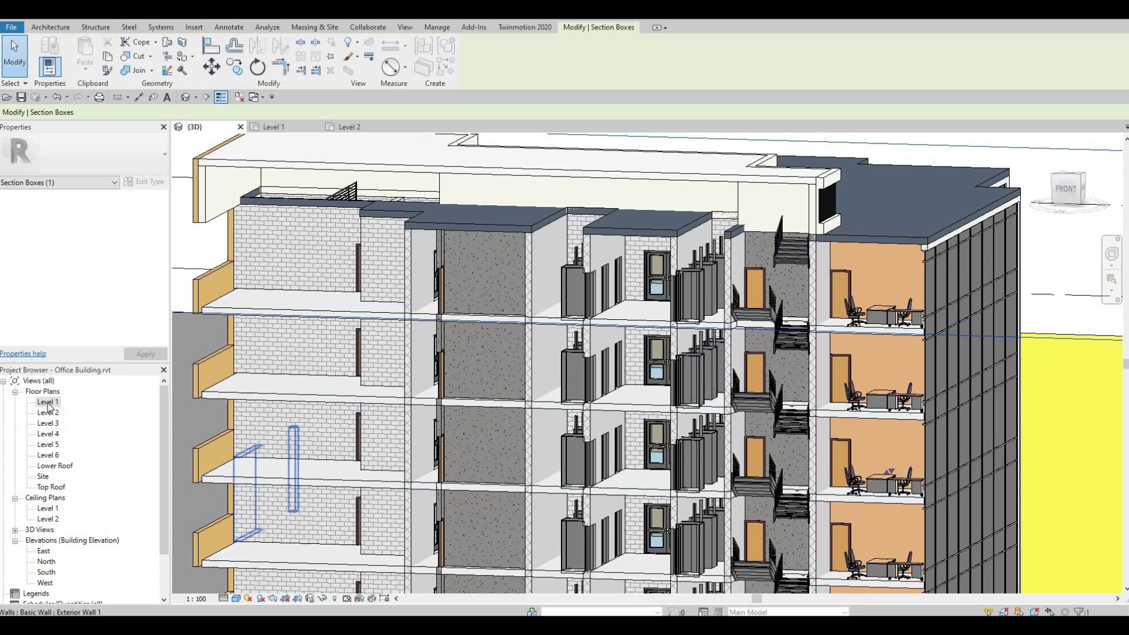
# Step: Open the Level 1 floor plan centred on the Lift Lobby
pyautogui.doubleClick(48, 403)
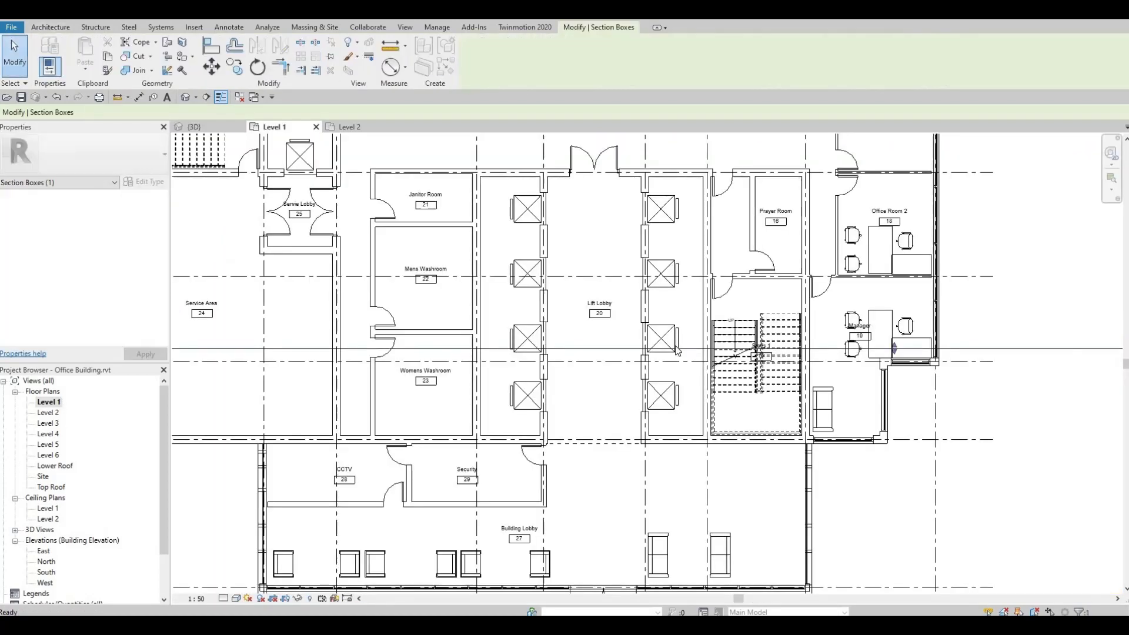
pyautogui.moveTo(644, 397); pyautogui.dragTo(605, 435, button='middle')
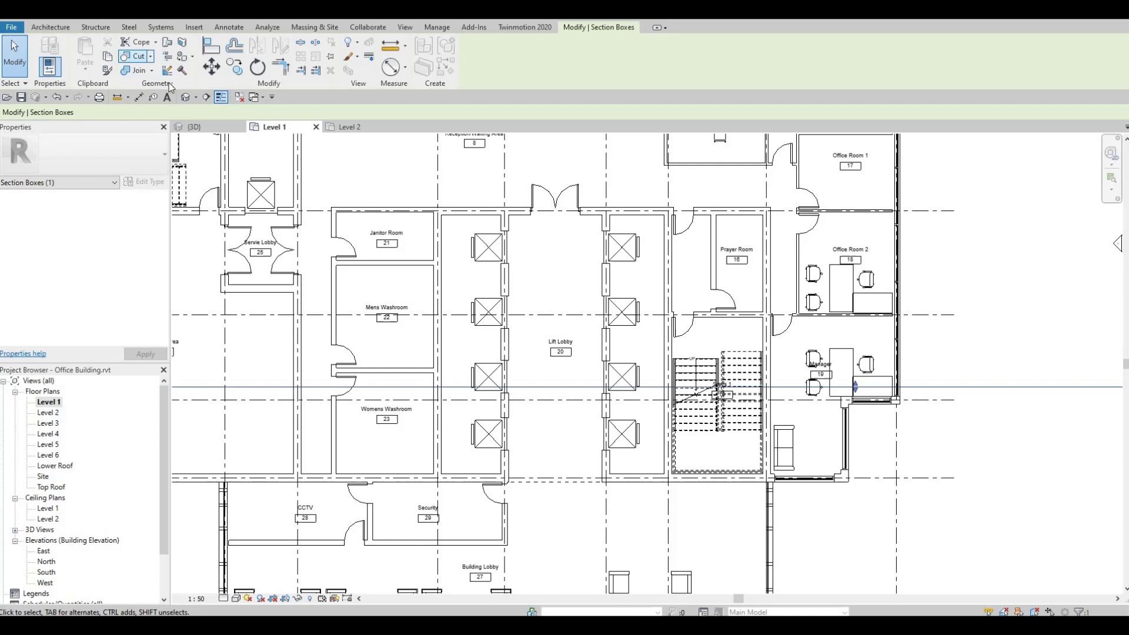
pyautogui.click(141, 97)
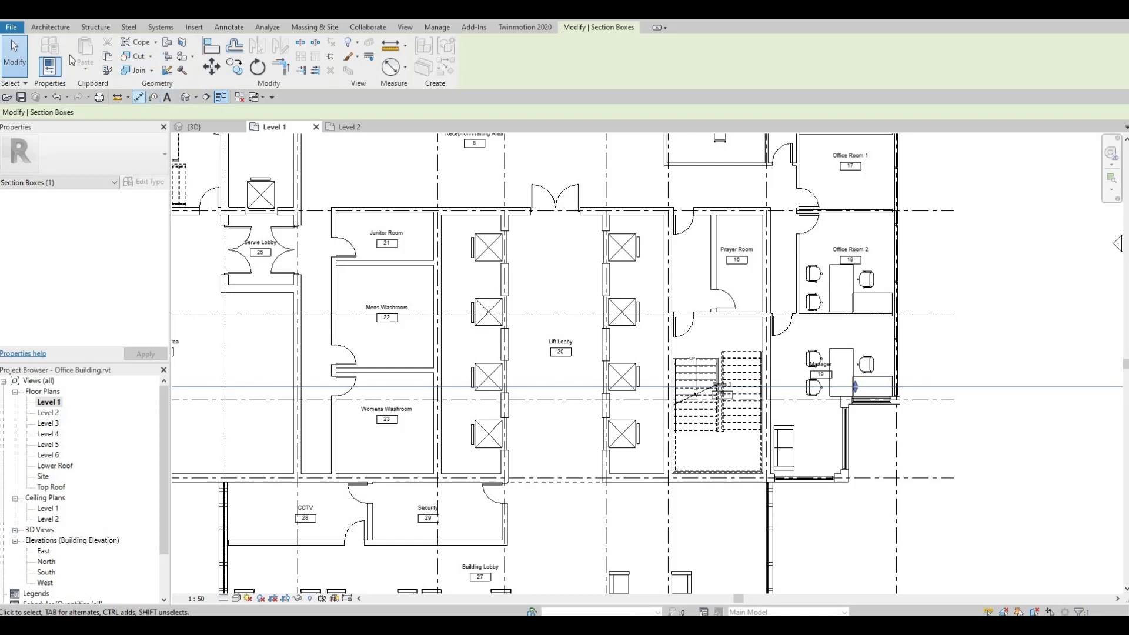
# Step: Start a Shaft opening sketch and draw rectangle boundaries around the right and left lift cores
pyautogui.click(50, 28)
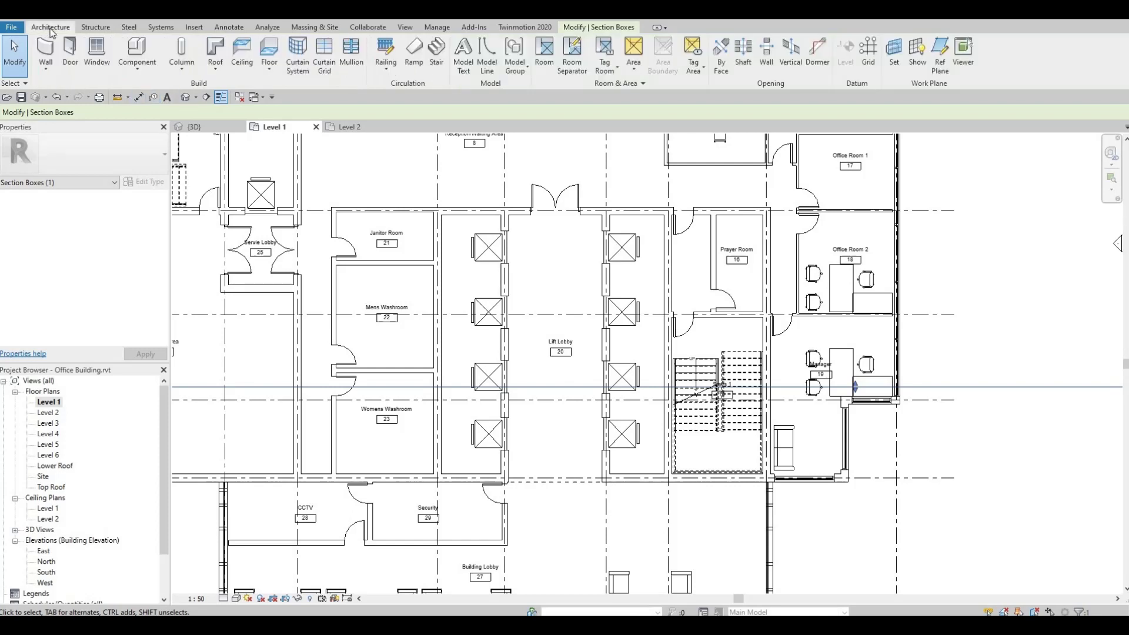
pyautogui.click(744, 53)
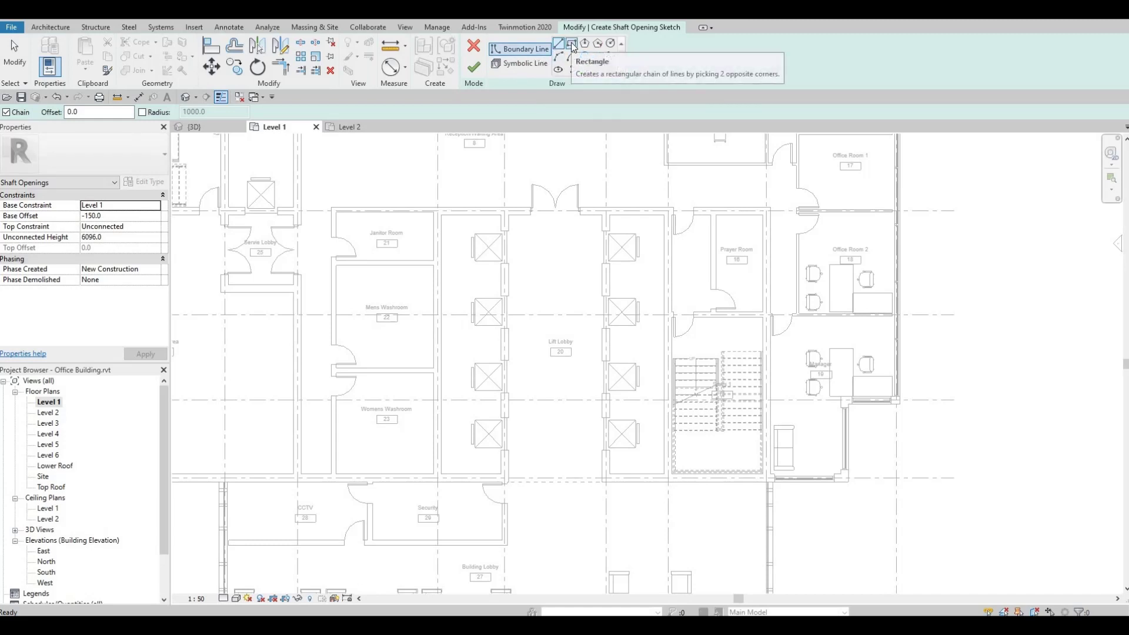
pyautogui.click(572, 45)
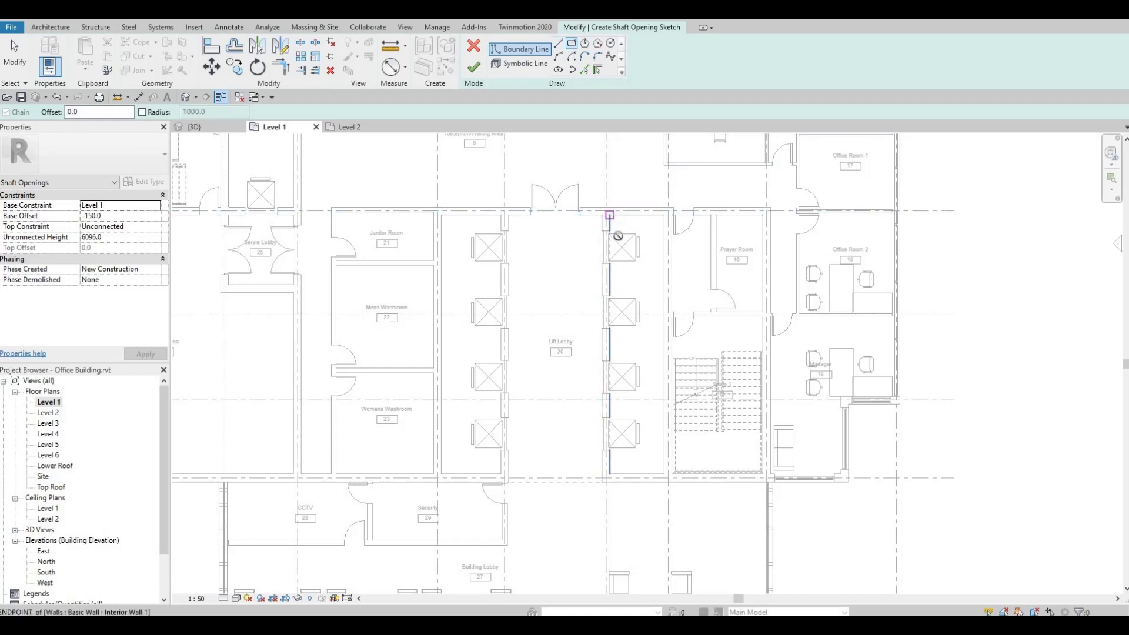
pyautogui.click(611, 215)
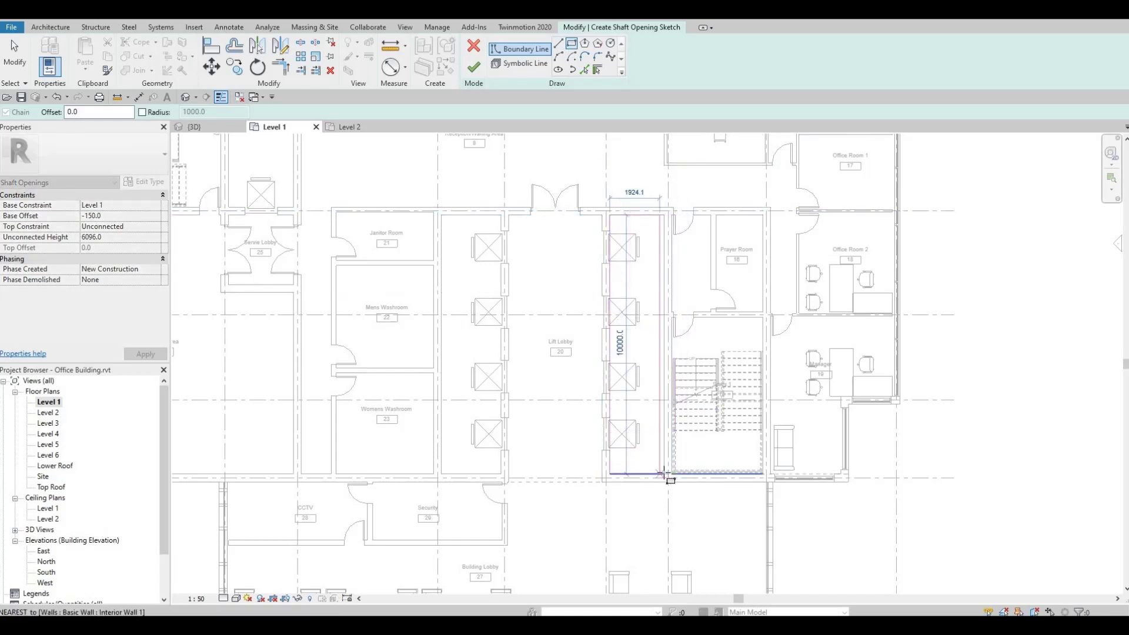
pyautogui.click(665, 474)
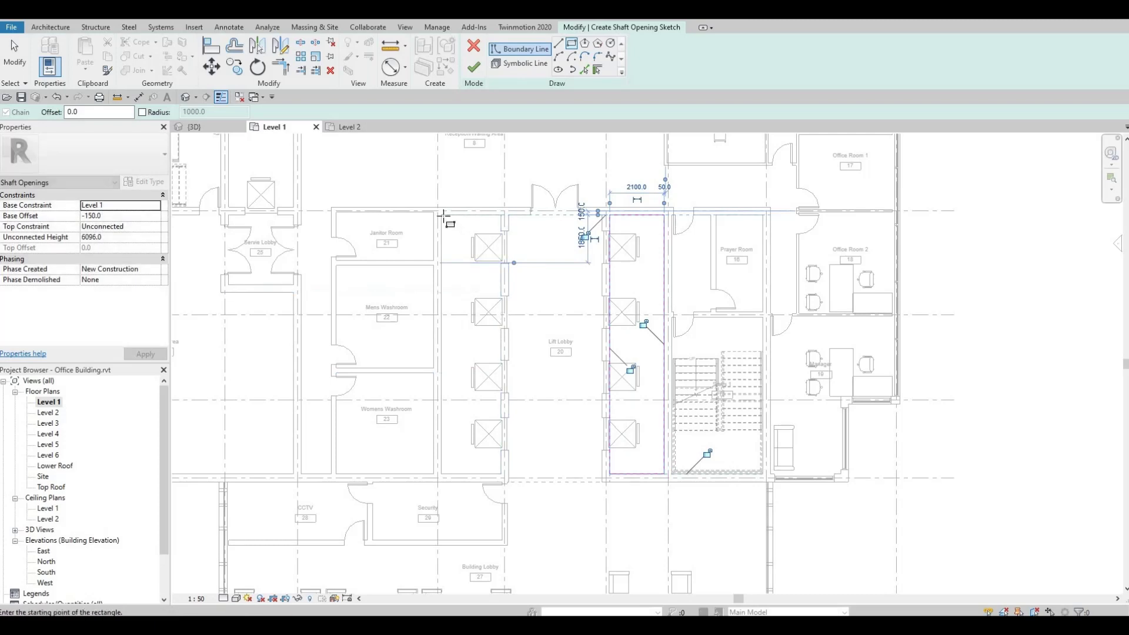
pyautogui.click(441, 215)
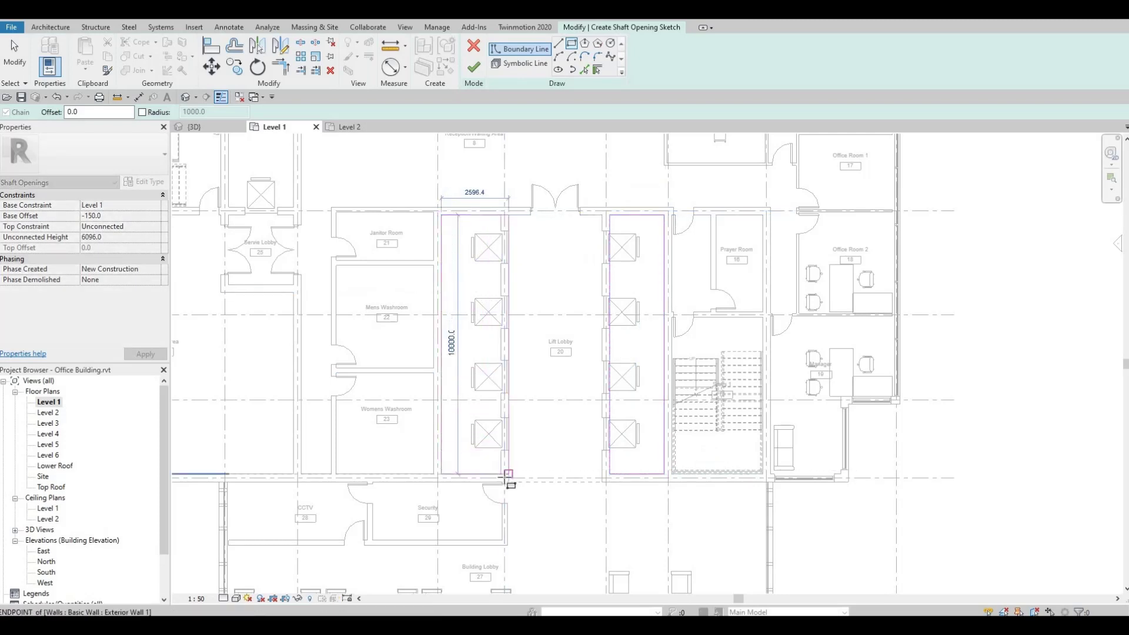
pyautogui.click(503, 418)
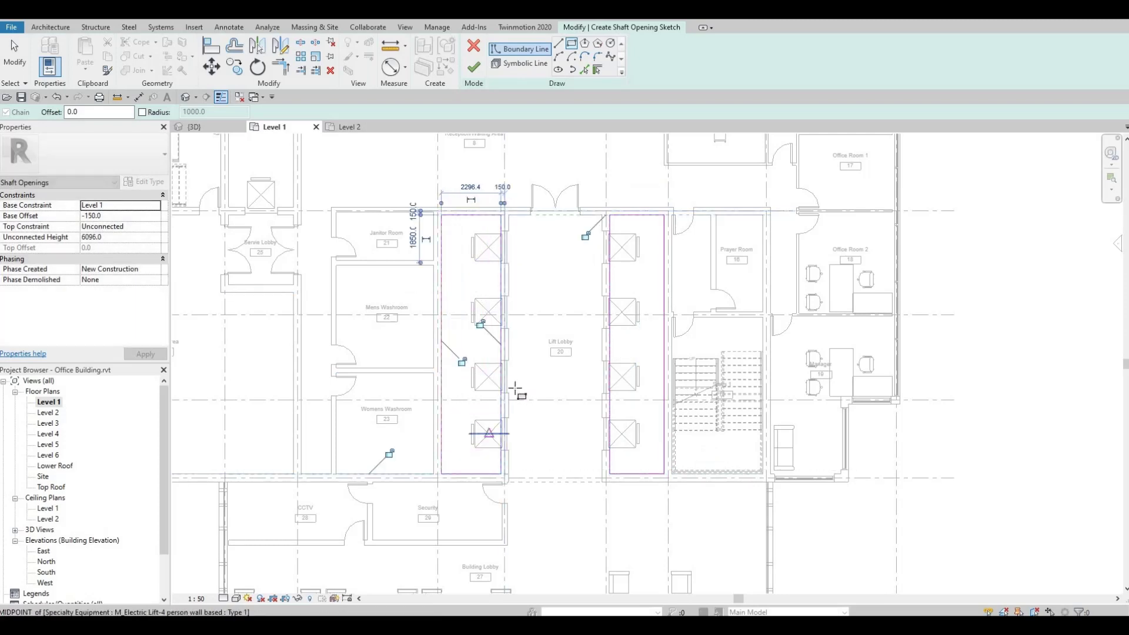
# Step: Set the shaft's Top Constraint to 'Up to level: Level 6' and apply it
pyautogui.click(156, 228)
pyautogui.click(160, 285)
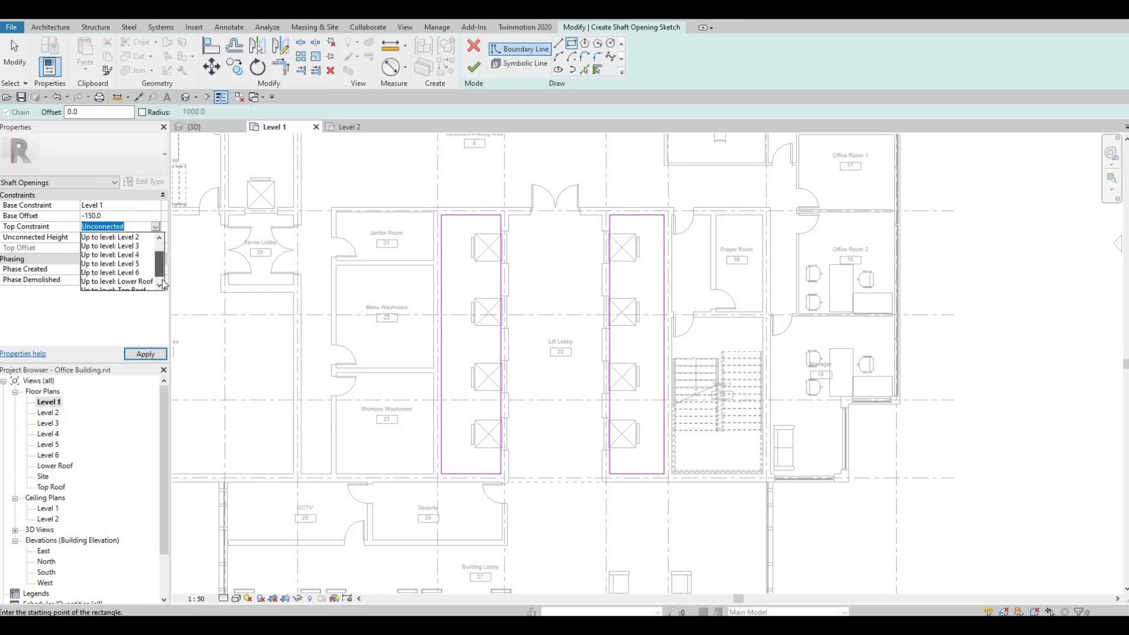
pyautogui.click(160, 285)
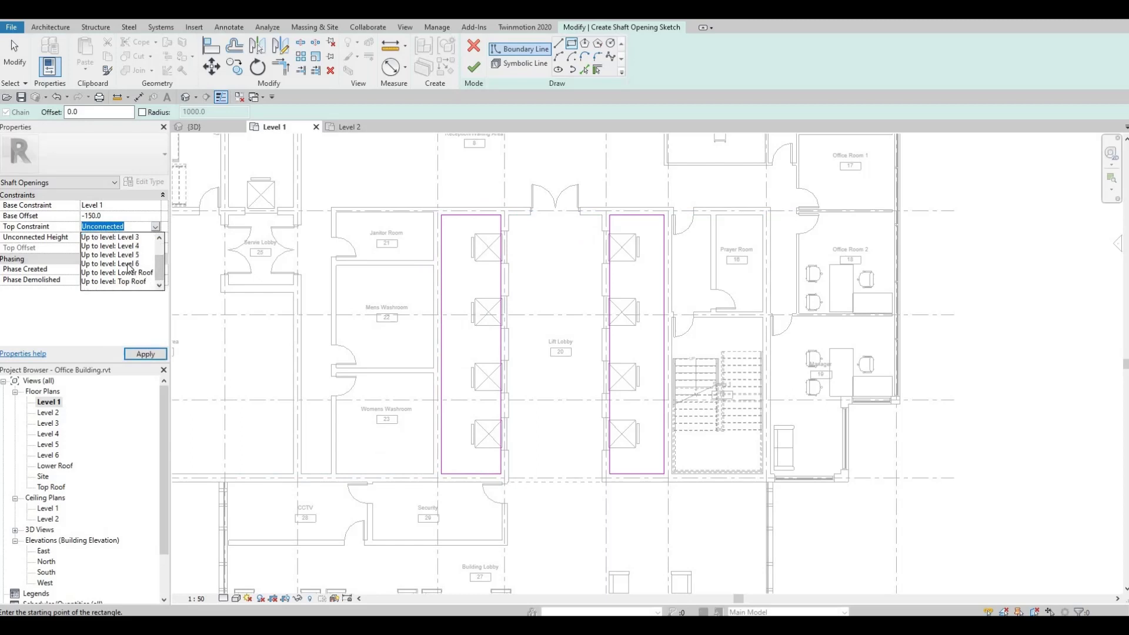
pyautogui.click(130, 264)
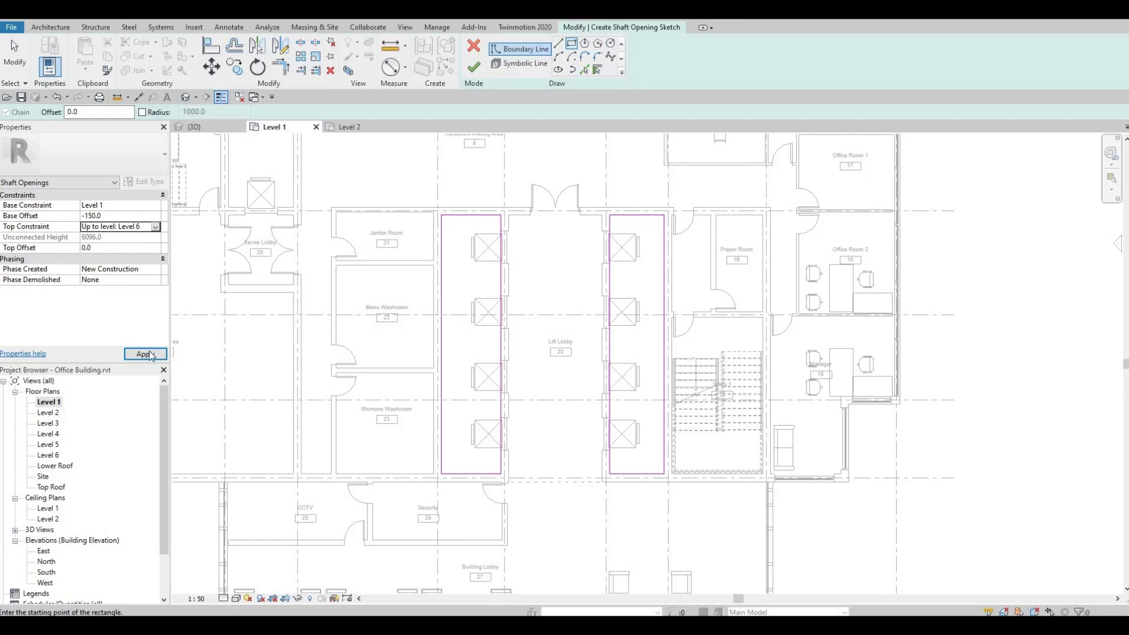
pyautogui.click(145, 354)
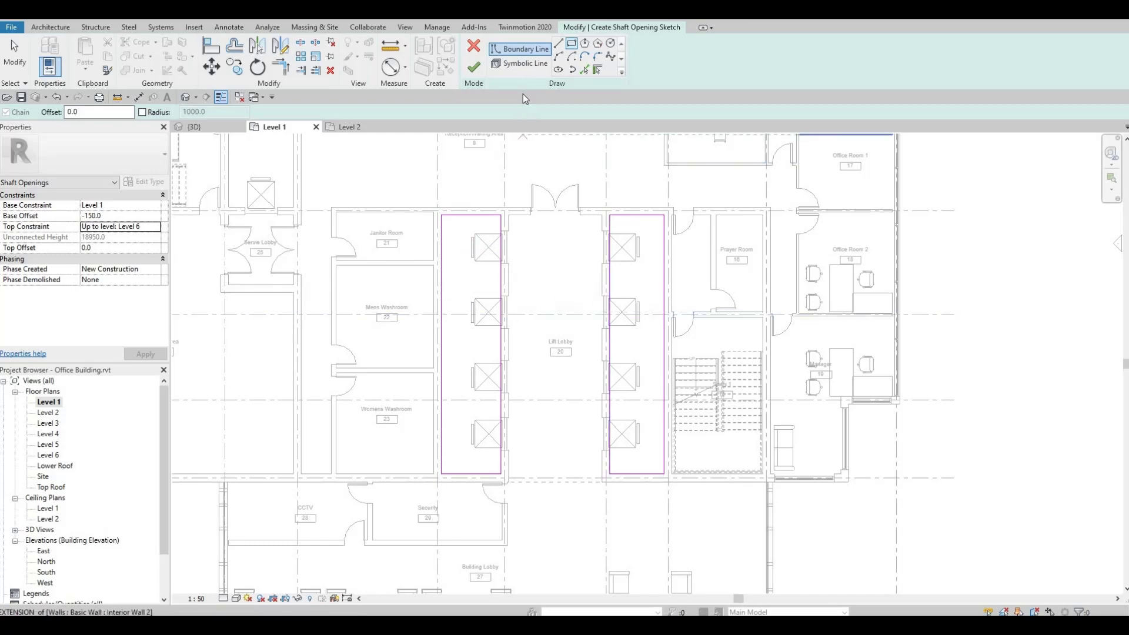
# Step: Draw two corner-to-corner symbolic-line diagonals inside each of the left and right shaft boundaries
pyautogui.click(522, 63)
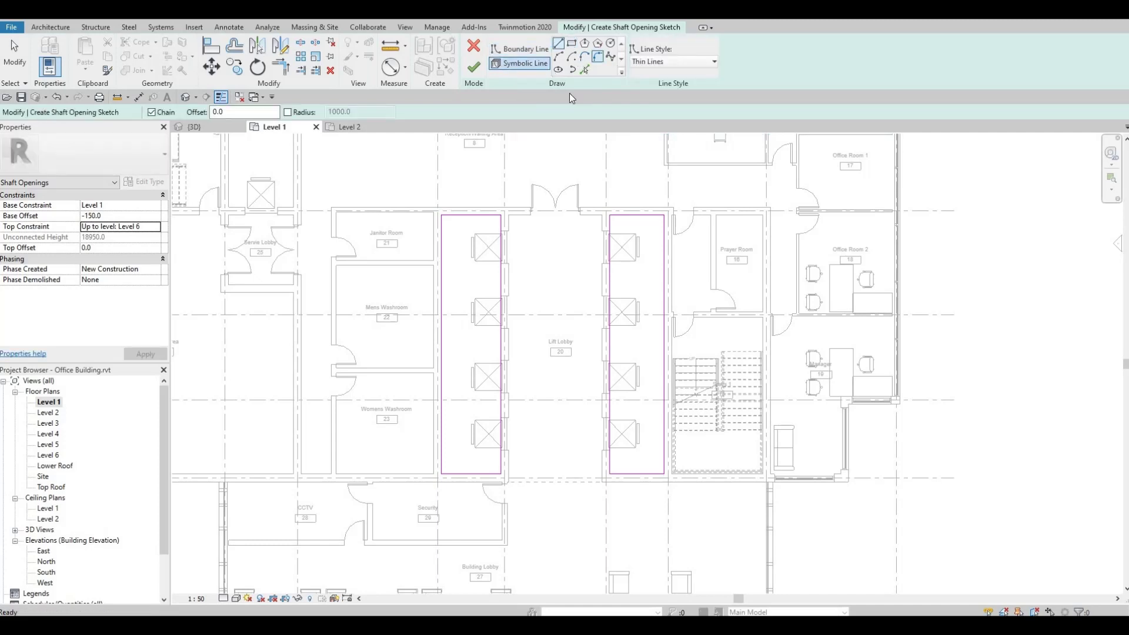
pyautogui.click(442, 217)
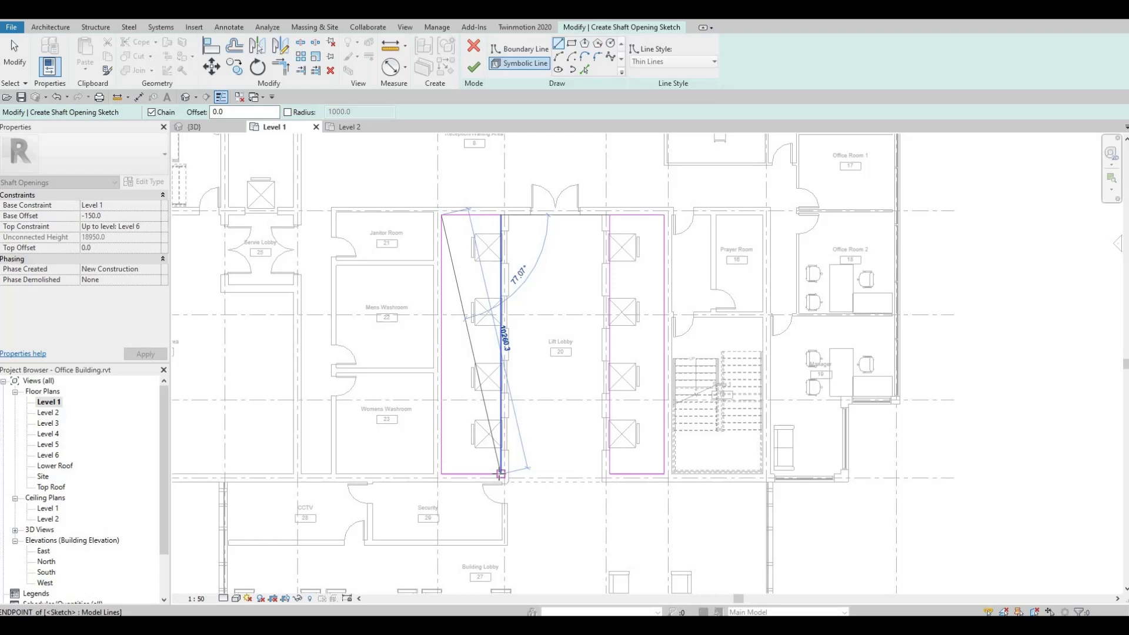
pyautogui.click(500, 473)
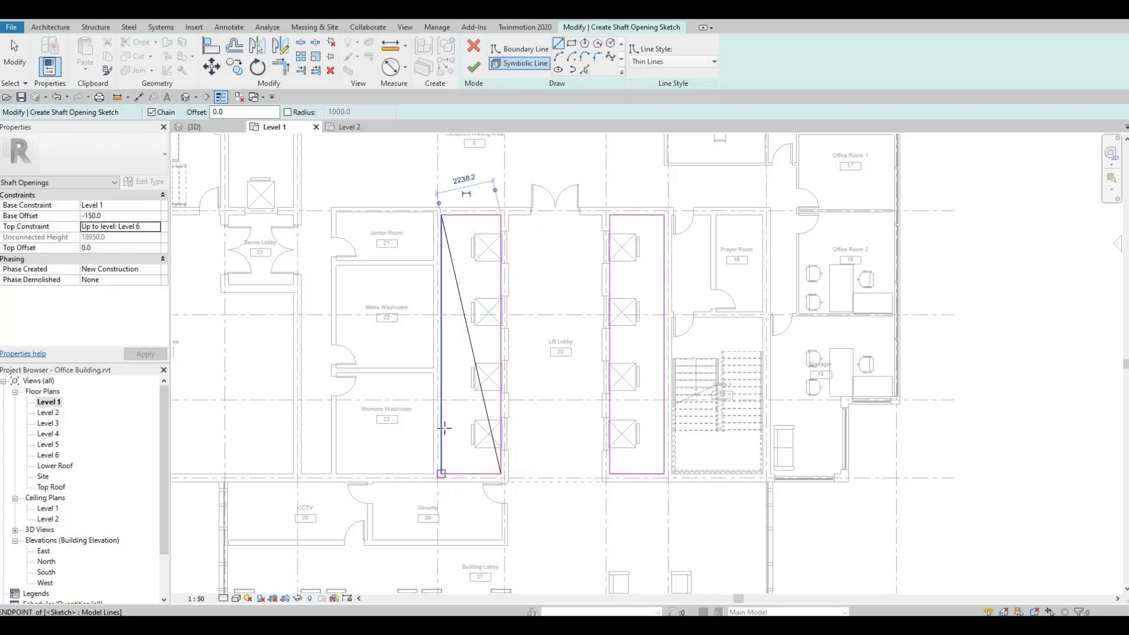
pyautogui.click(442, 473)
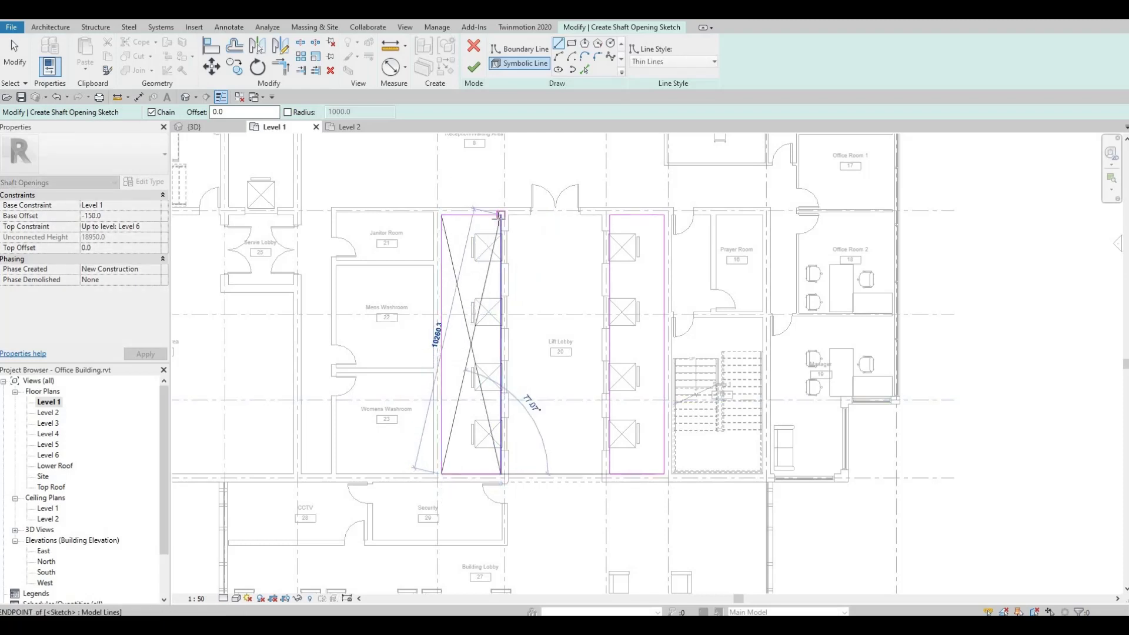
pyautogui.click(501, 215)
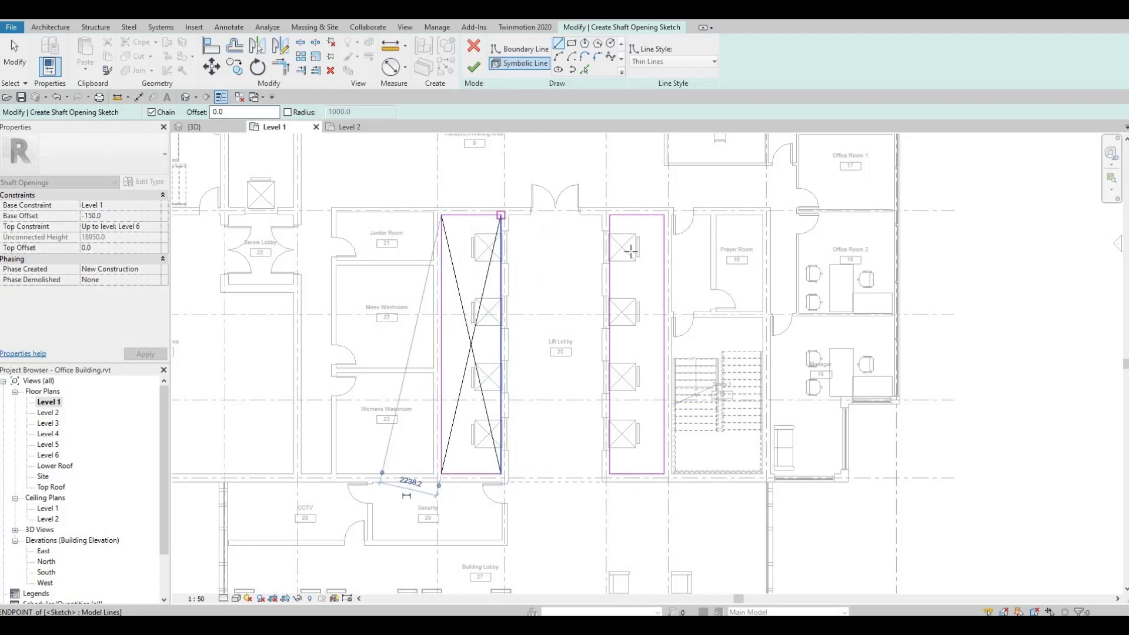
pyautogui.click(611, 215)
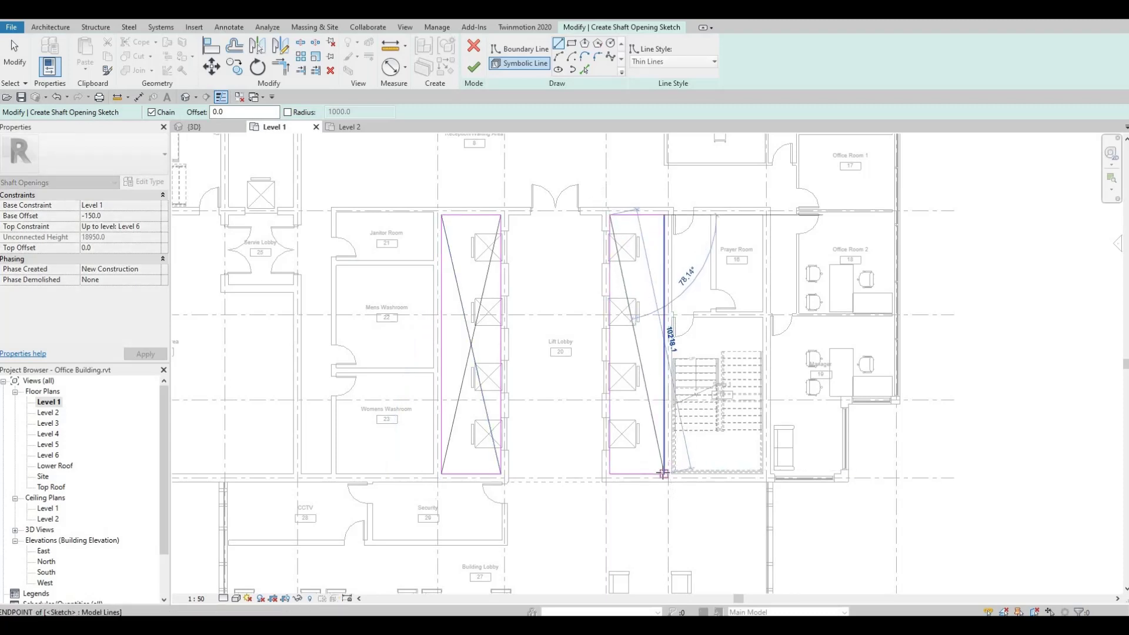
pyautogui.click(662, 473)
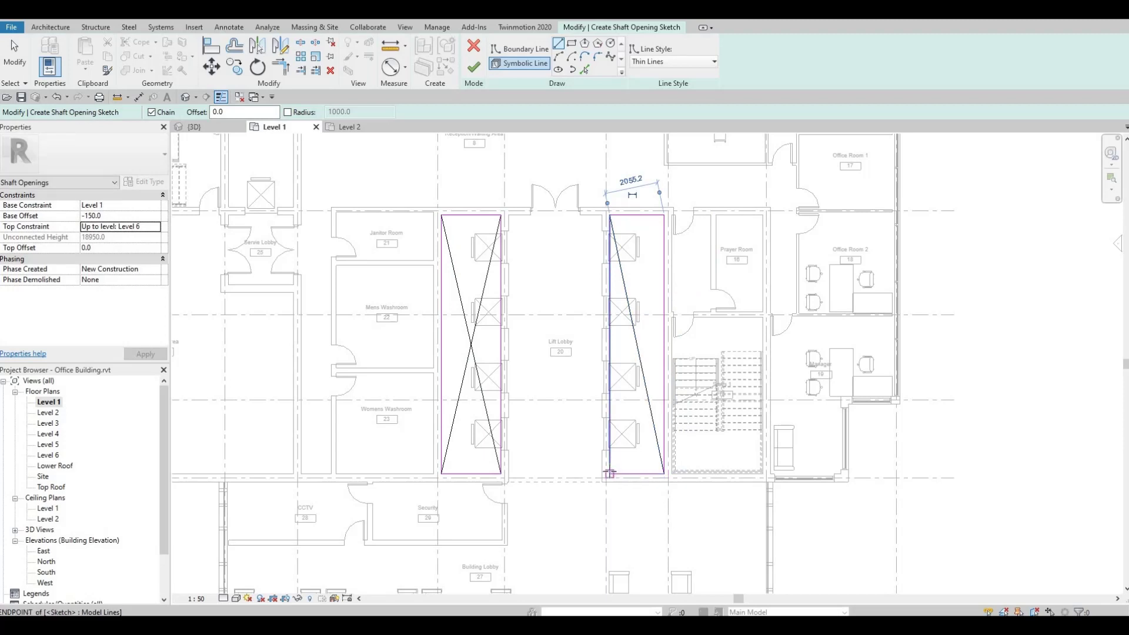
pyautogui.click(610, 473)
pyautogui.click(662, 216)
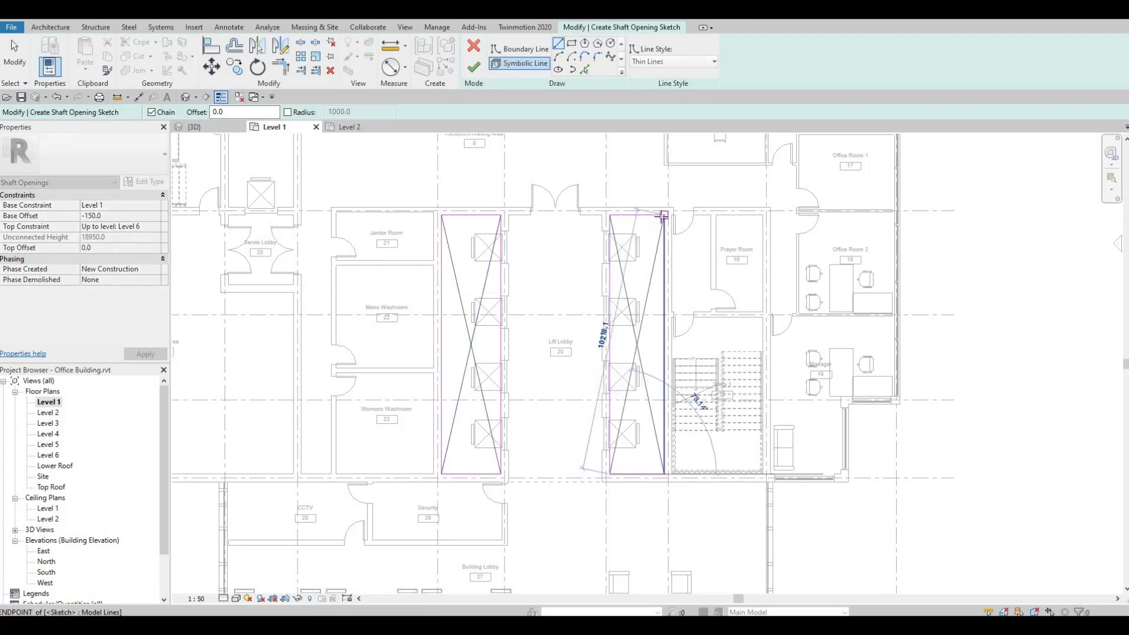
pyautogui.press('Escape')
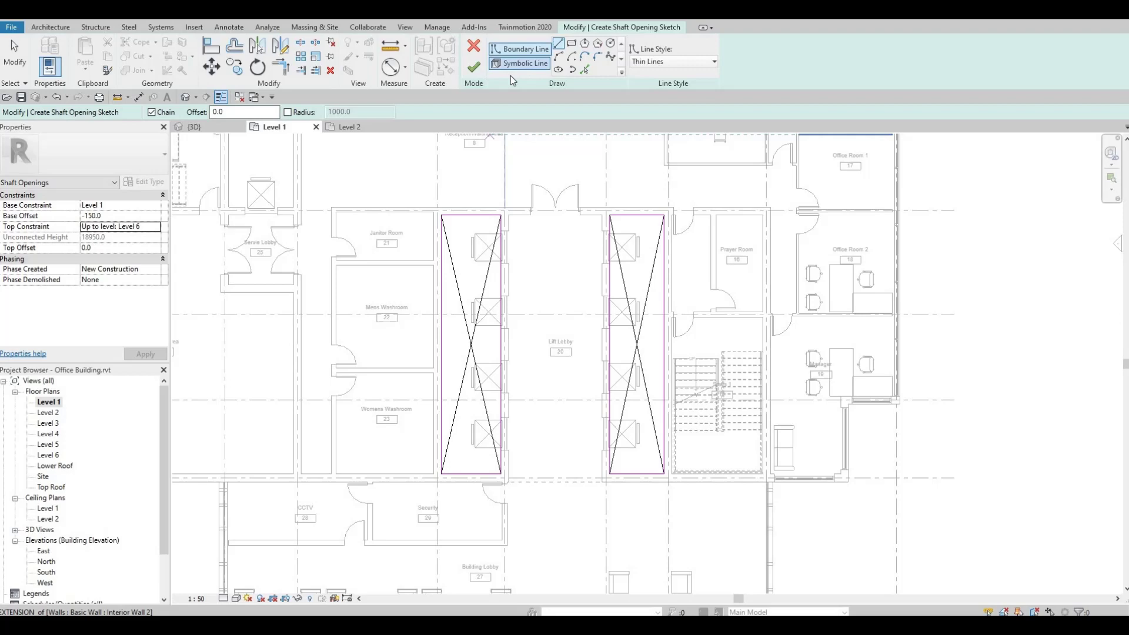
# Step: Finish the sketch to create both shaft openings and view them in the default 3D view
pyautogui.click(473, 68)
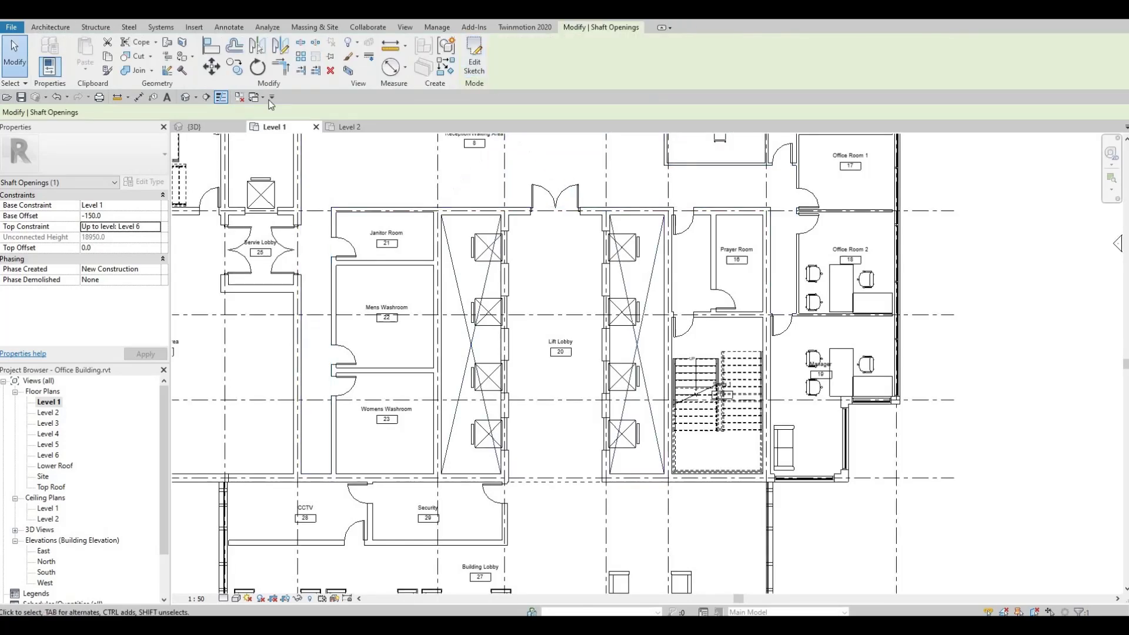
pyautogui.click(187, 97)
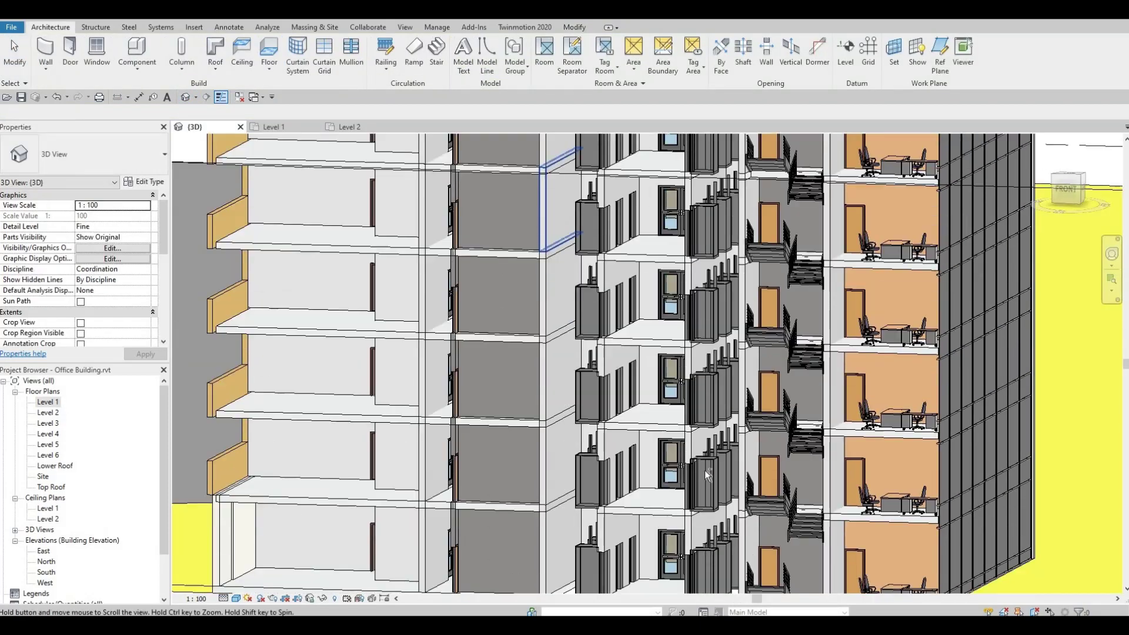
pyautogui.keyDown('shift'); pyautogui.moveTo(704, 470); pyautogui.dragTo(501, 195, button='middle'); pyautogui.keyUp('shift')
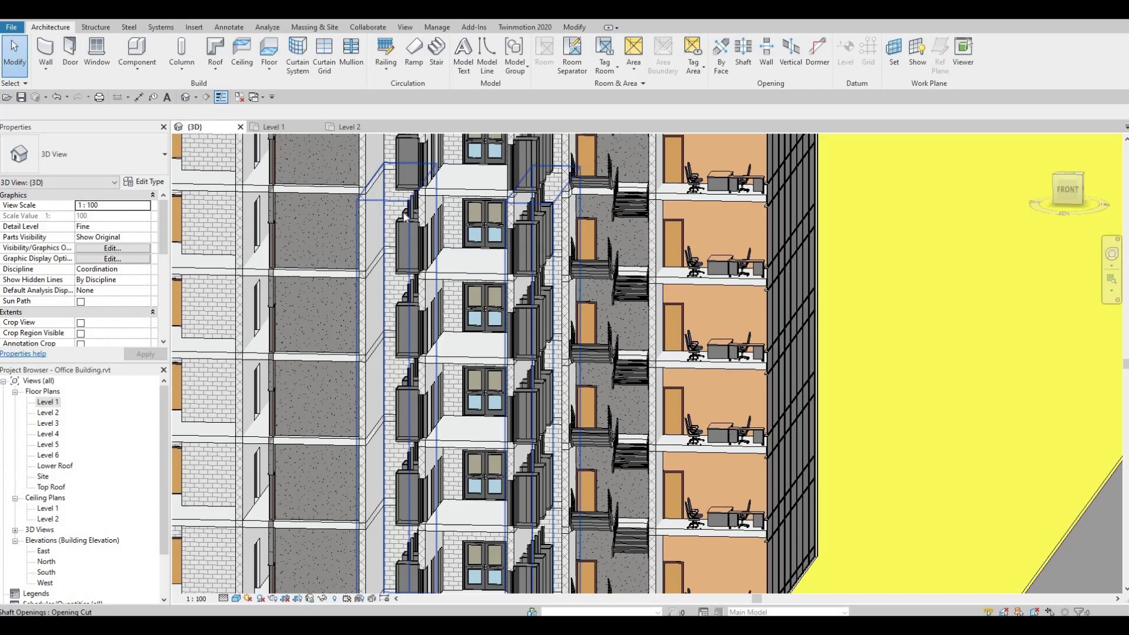
pyautogui.scroll(-5, 404, 220)
pyautogui.scroll(5, 401, 303)
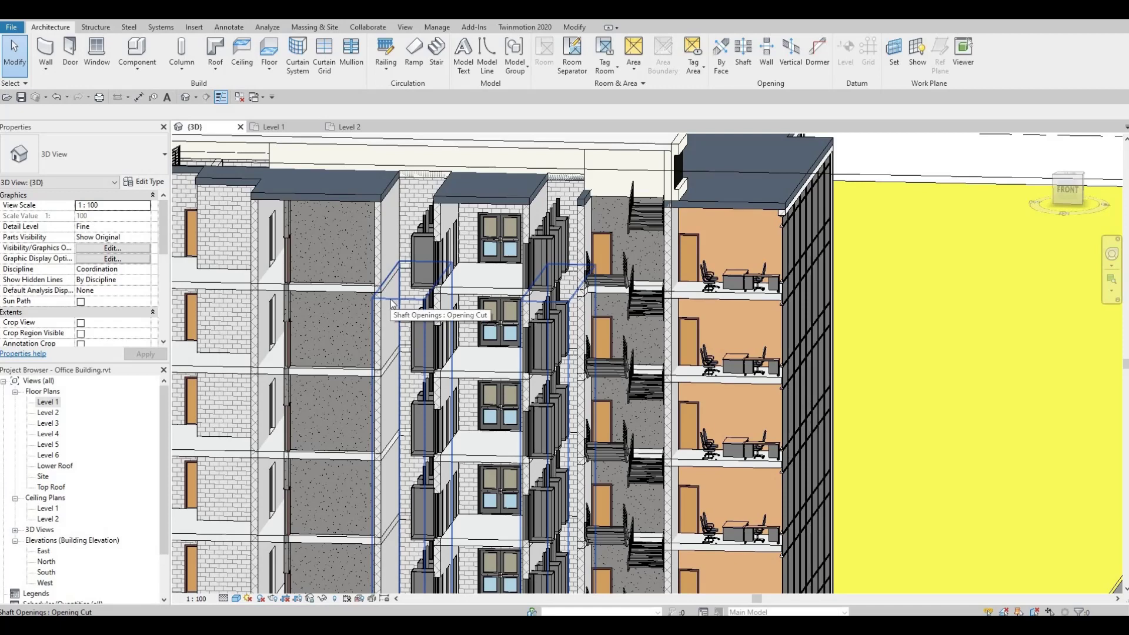
# Step: Drag the shaft's top and bottom handles to a top offset of 1401.9 and base offset of 909.4
pyautogui.click(392, 303)
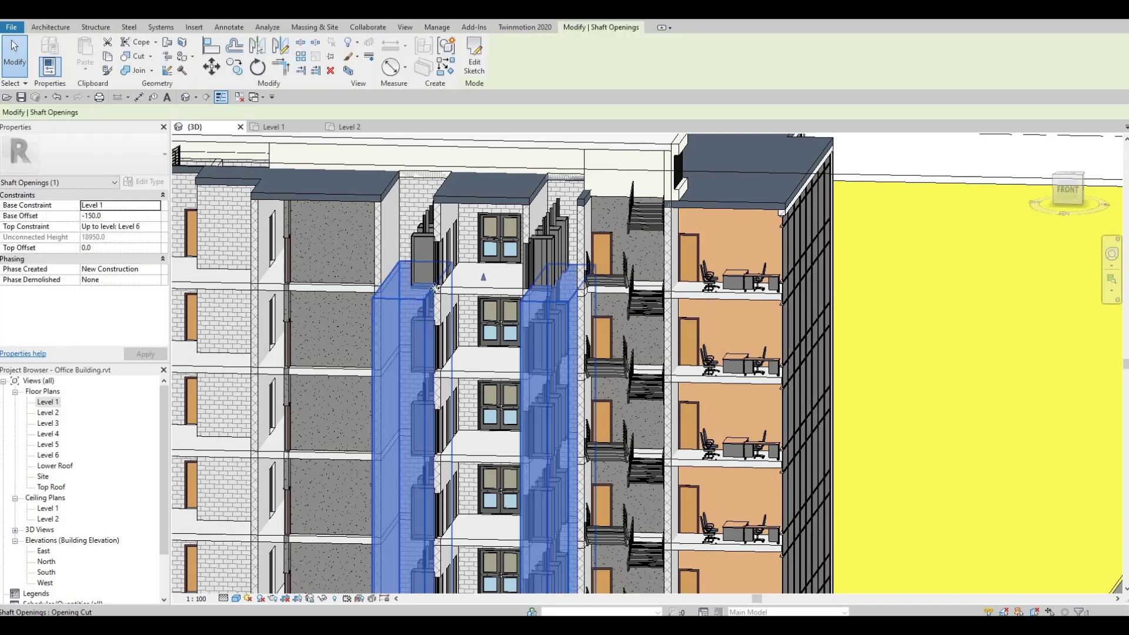
pyautogui.moveTo(484, 279); pyautogui.dragTo(487, 251)
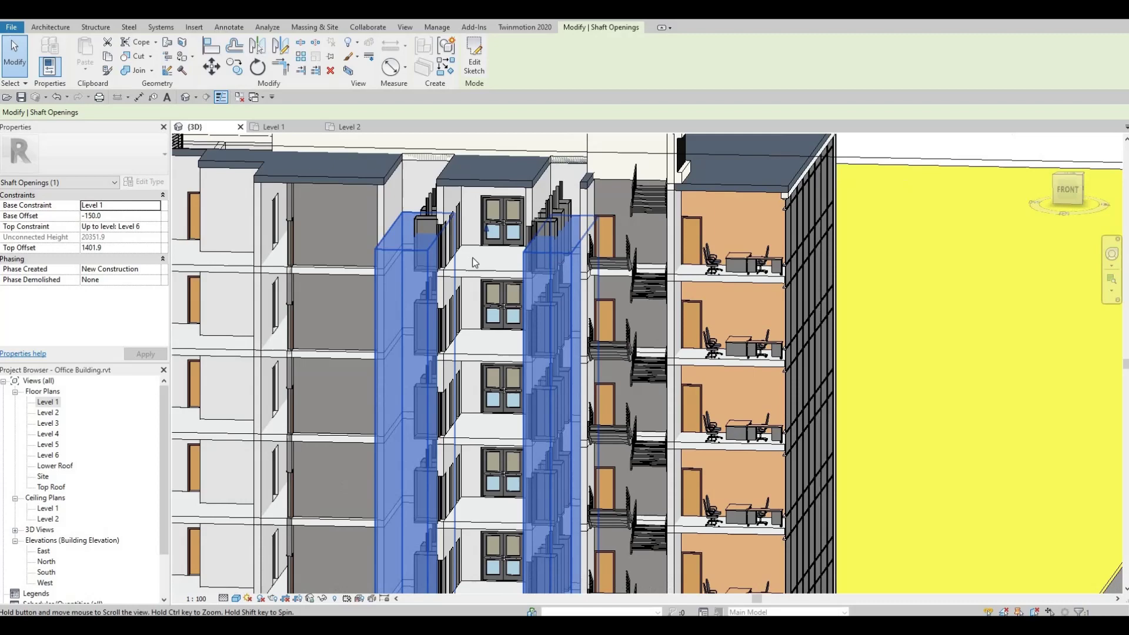
pyautogui.scroll(-5, 488, 558)
pyautogui.moveTo(487, 557); pyautogui.dragTo(490, 537)
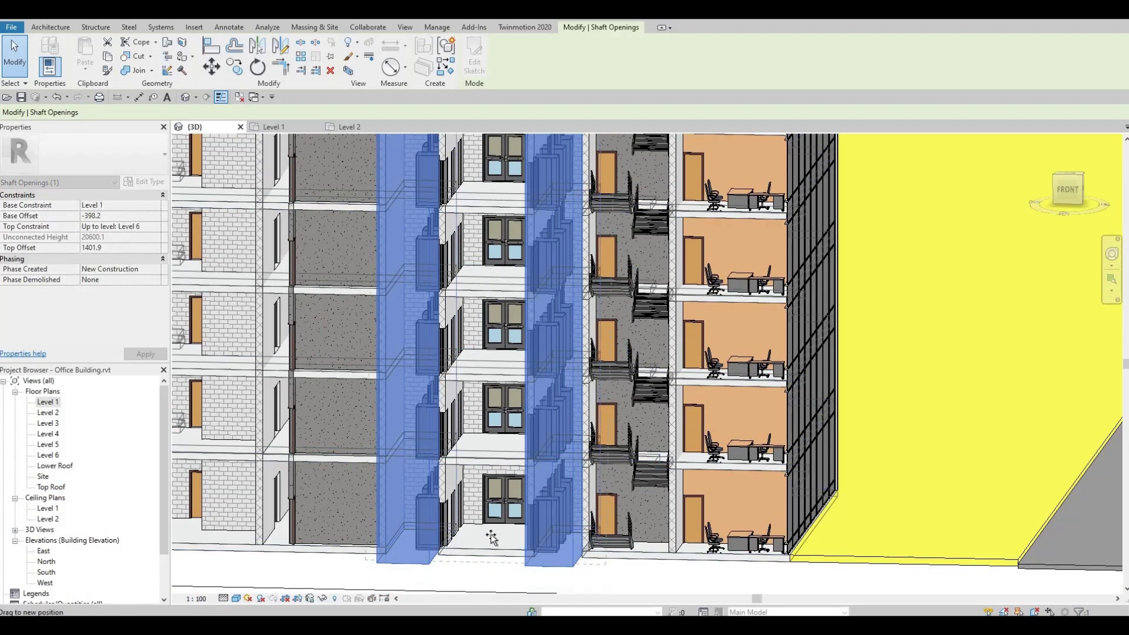
pyautogui.moveTo(543, 503); pyautogui.dragTo(545, 503)
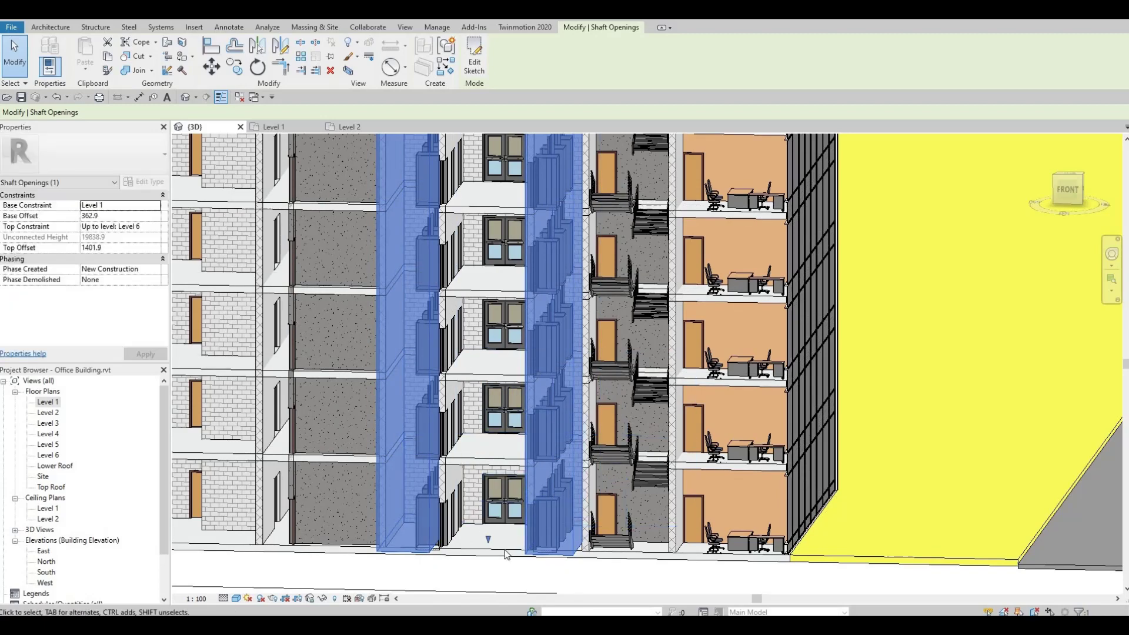
pyautogui.moveTo(490, 534); pyautogui.dragTo(489, 526)
pyautogui.moveTo(597, 423); pyautogui.dragTo(584, 435, button='middle')
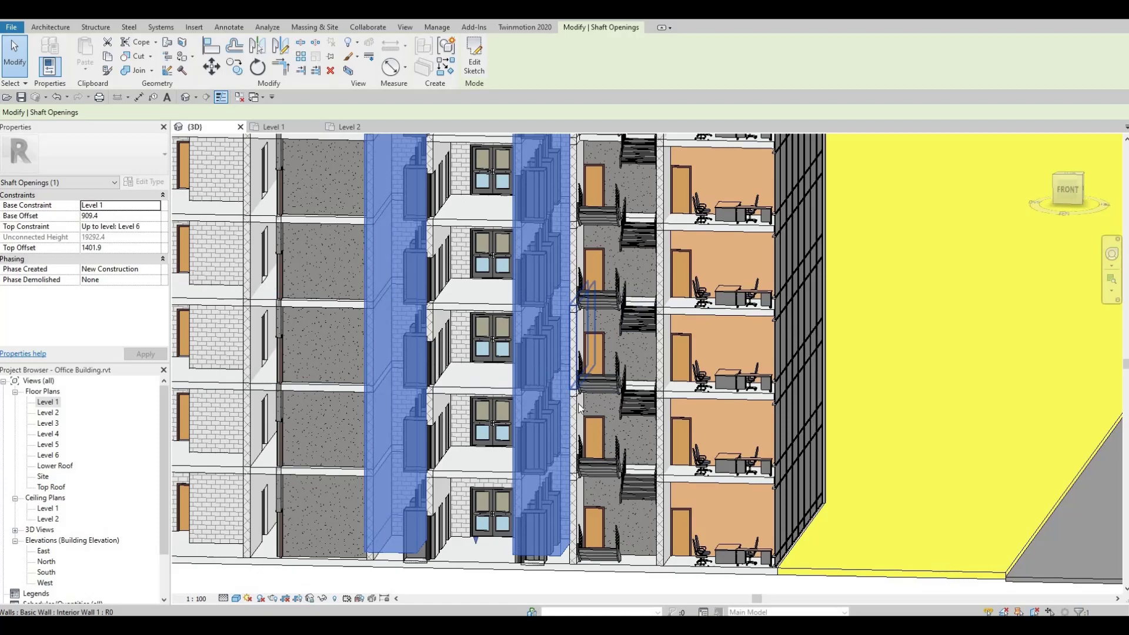
pyautogui.moveTo(581, 379); pyautogui.dragTo(493, 372, button='middle')
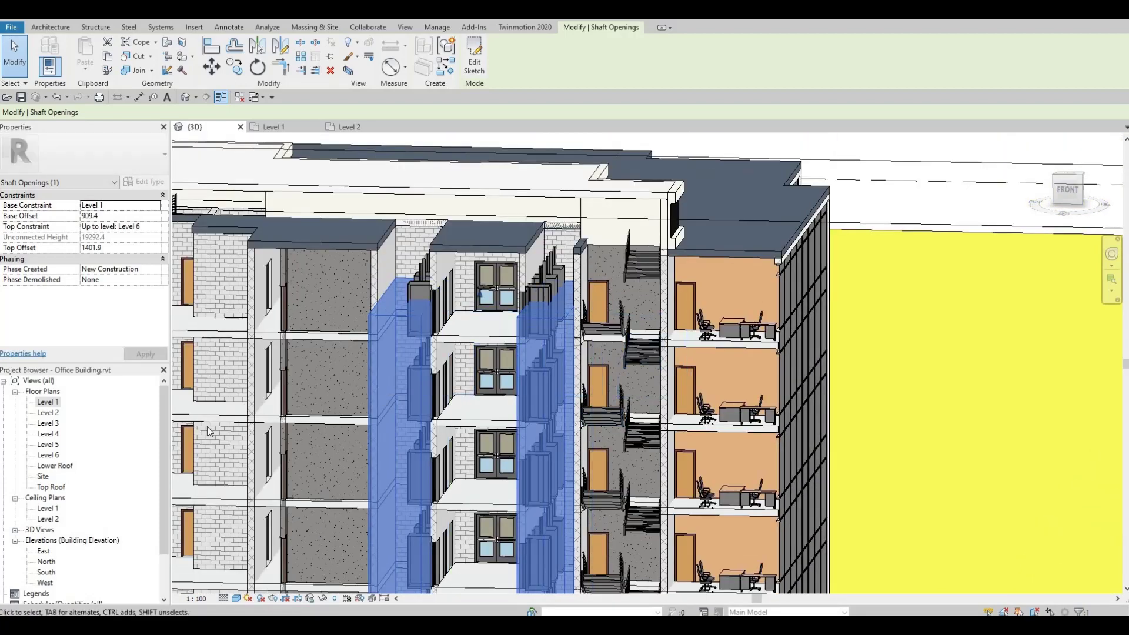
# Step: Reopen the shaft sketch on Level 1 and move the left shaft's bottom boundary up to mid-height
pyautogui.doubleClick(48, 403)
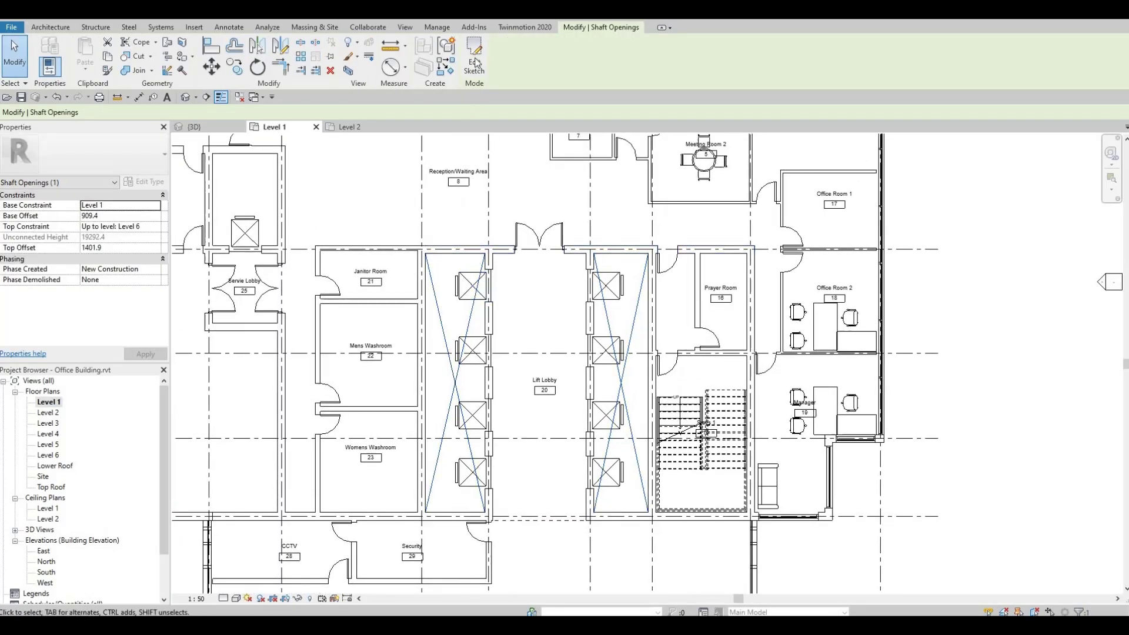
pyautogui.click(474, 60)
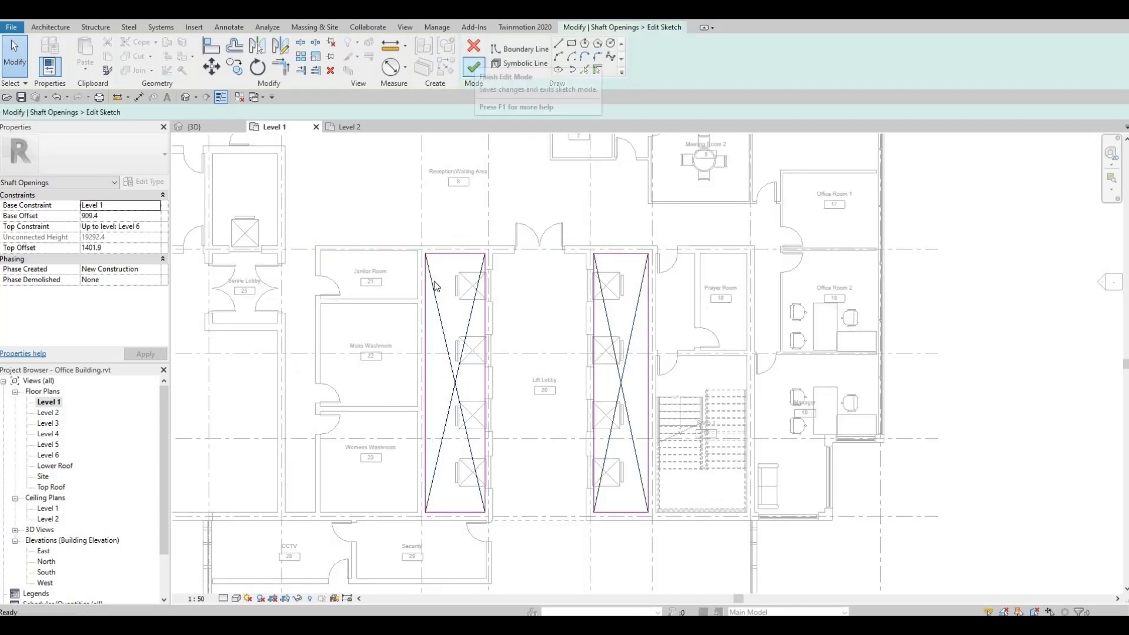
pyautogui.click(450, 515)
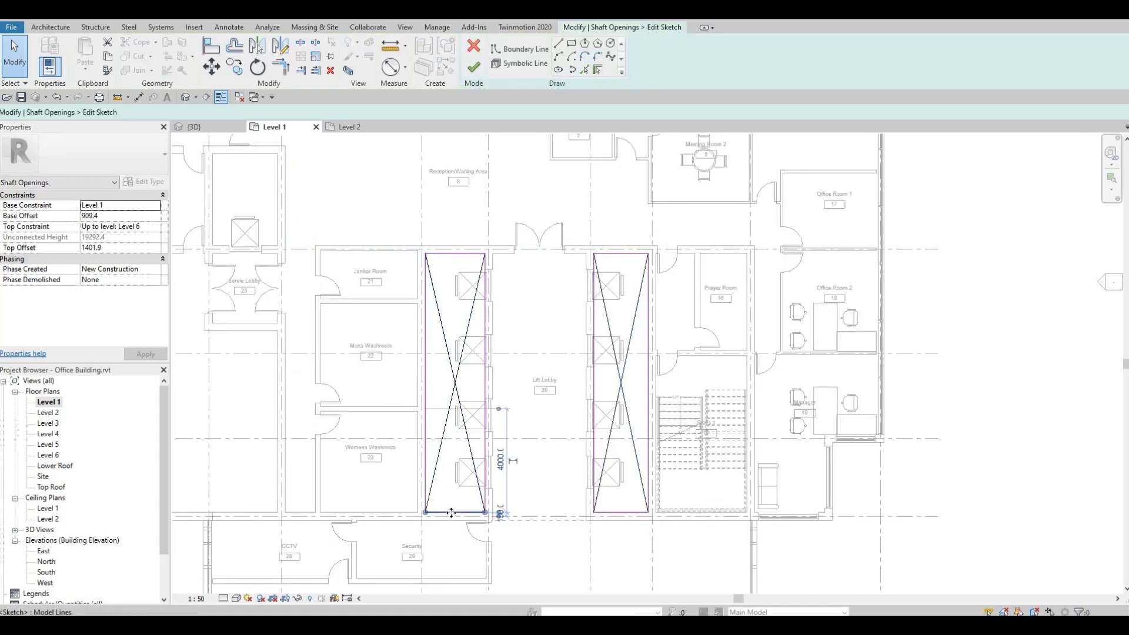
pyautogui.click(453, 474)
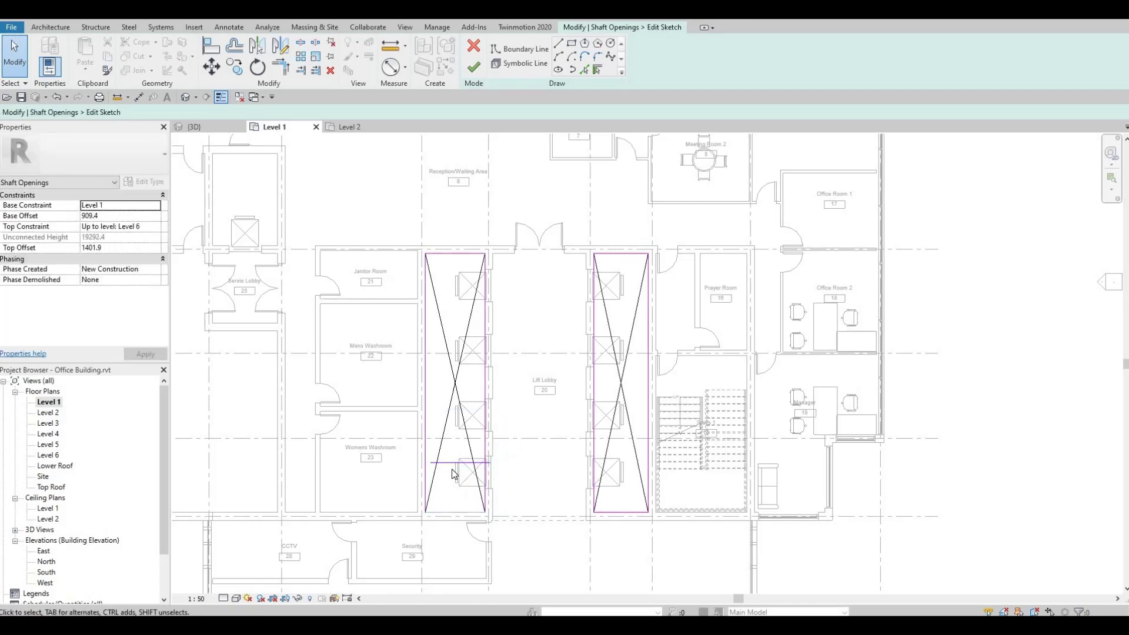
pyautogui.click(452, 512)
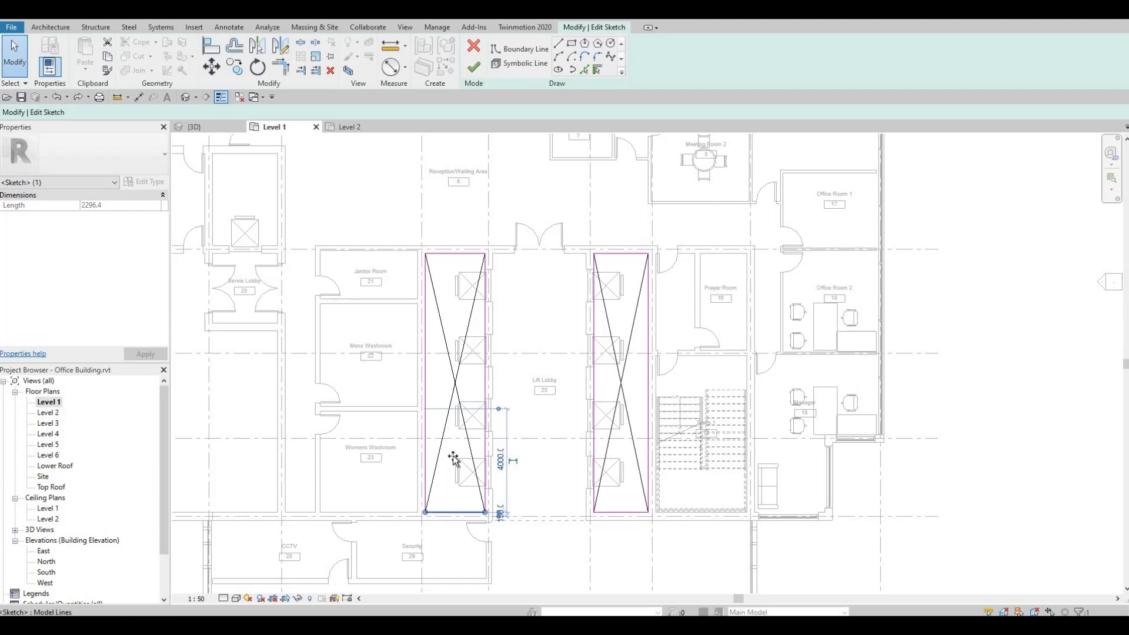
pyautogui.moveTo(453, 458); pyautogui.dragTo(454, 406)
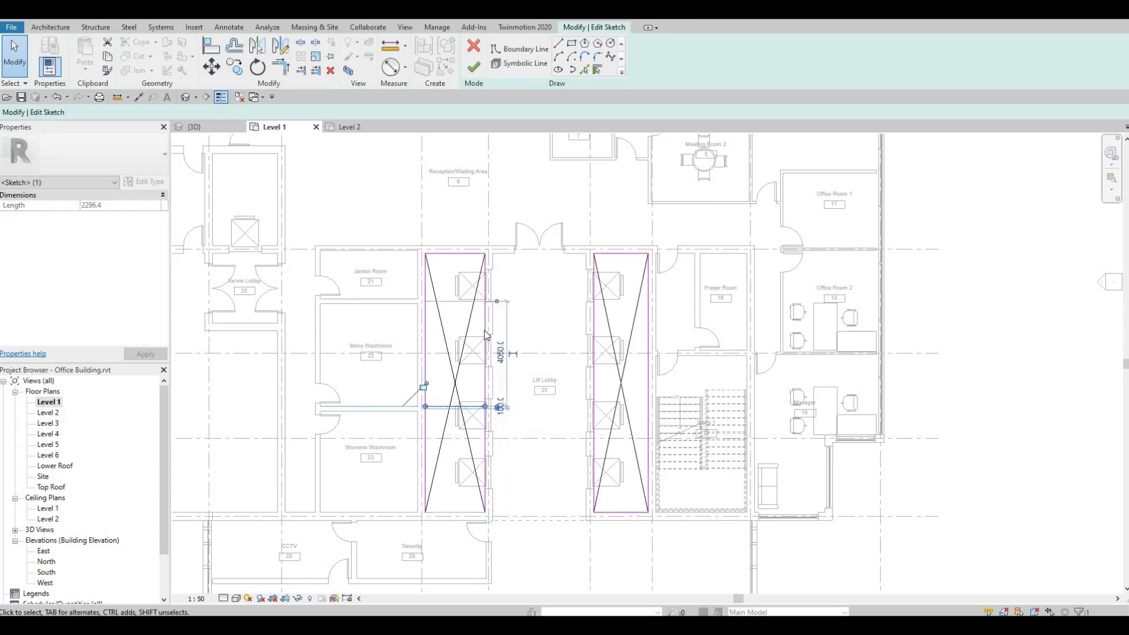
# Step: Draw a new boundary line across the left shaft from its left to right edge
pyautogui.press('l')
pyautogui.press('i')
pyautogui.click(424, 406)
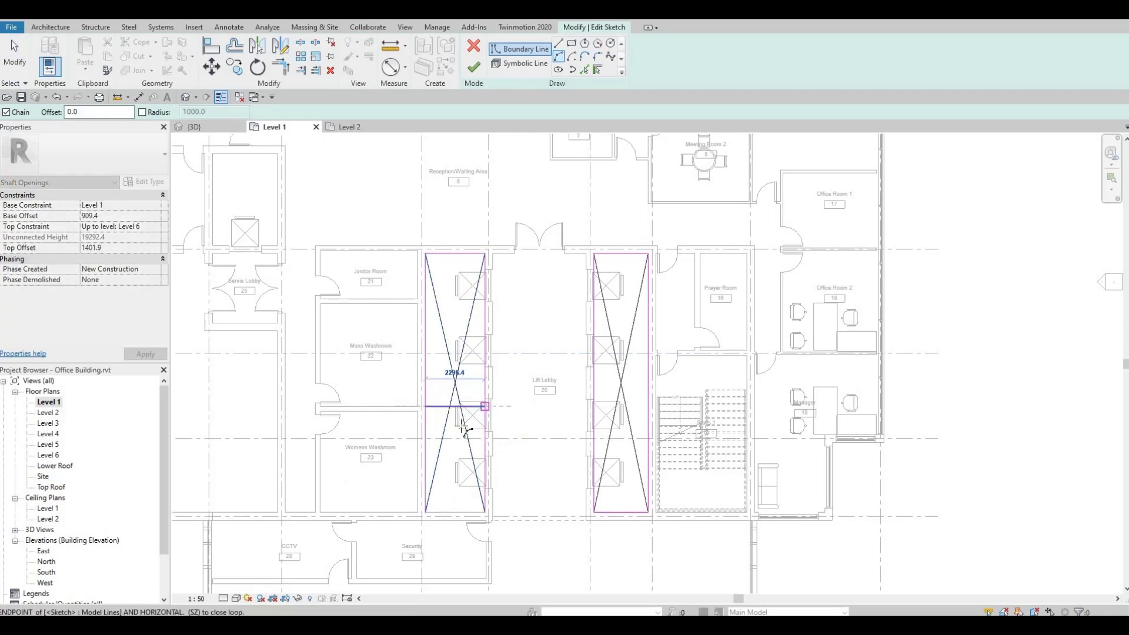
pyautogui.click(458, 406)
pyautogui.press('Escape')
pyautogui.press('Escape')
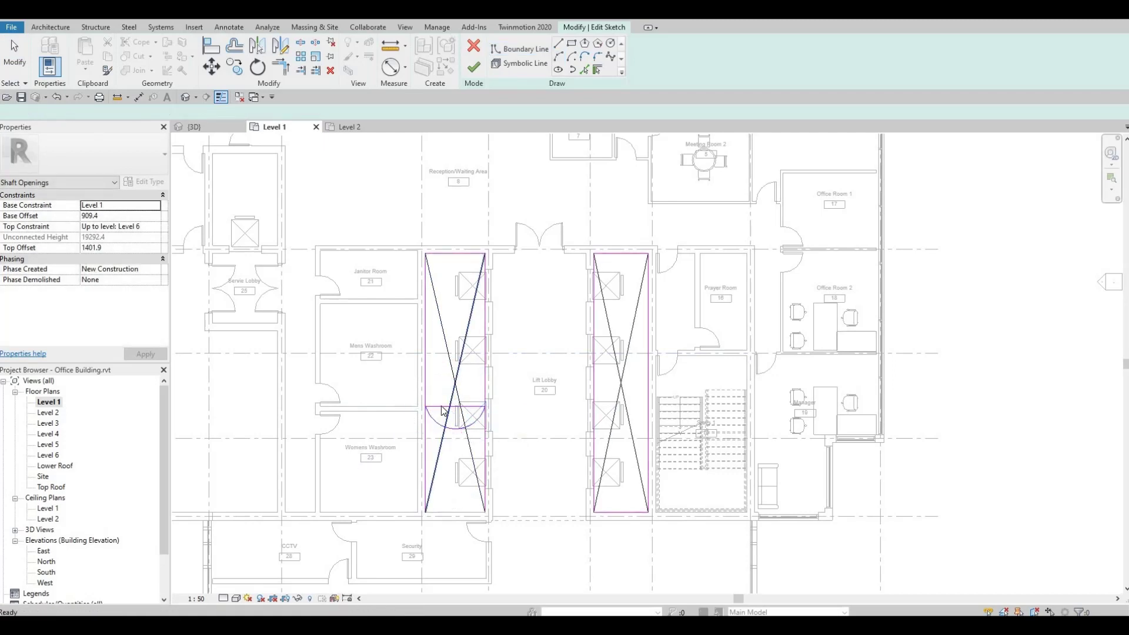
# Step: Delete the left shaft's bottom sketch line, trim the left line to a corner, and finish the sketch
pyautogui.click(442, 407)
pyautogui.press('Delete')
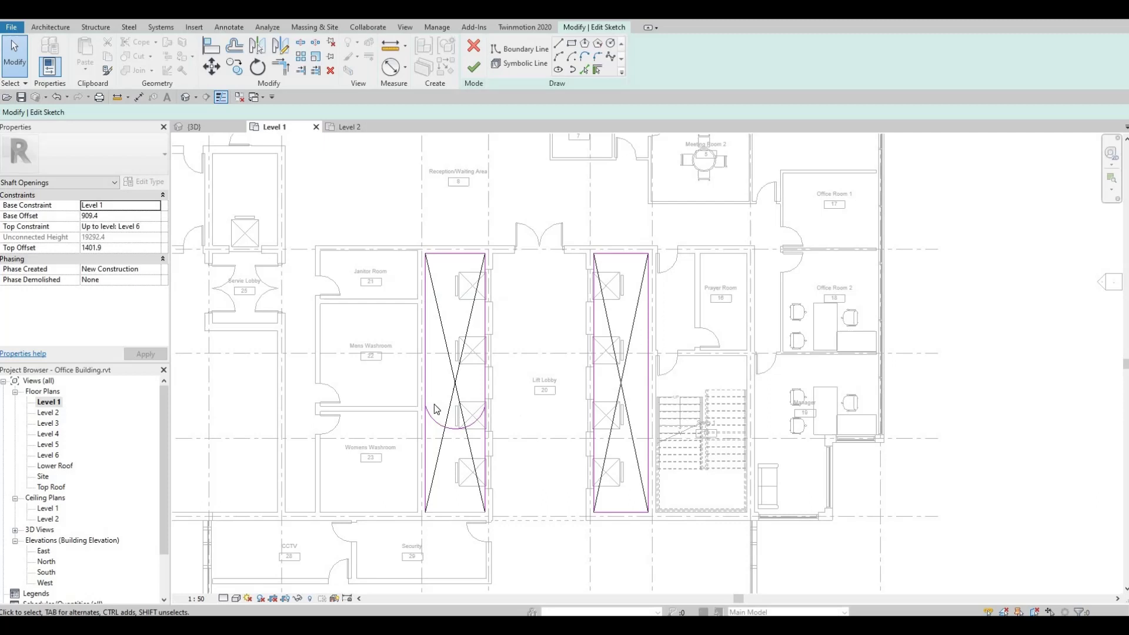
pyautogui.press('r')
pyautogui.click(425, 416)
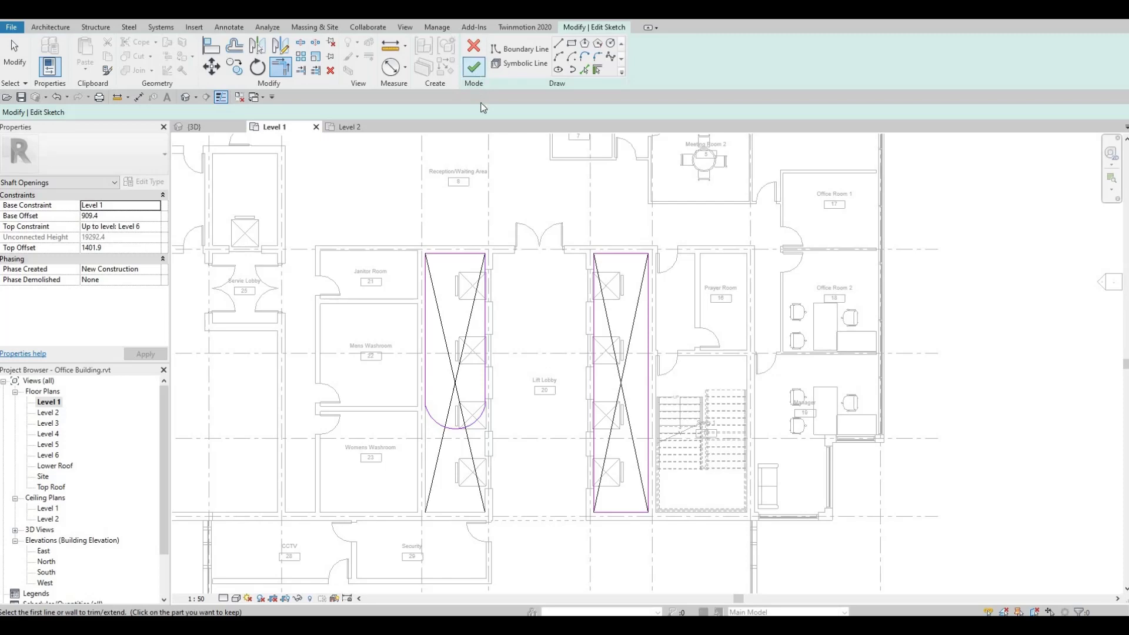
pyautogui.click(473, 67)
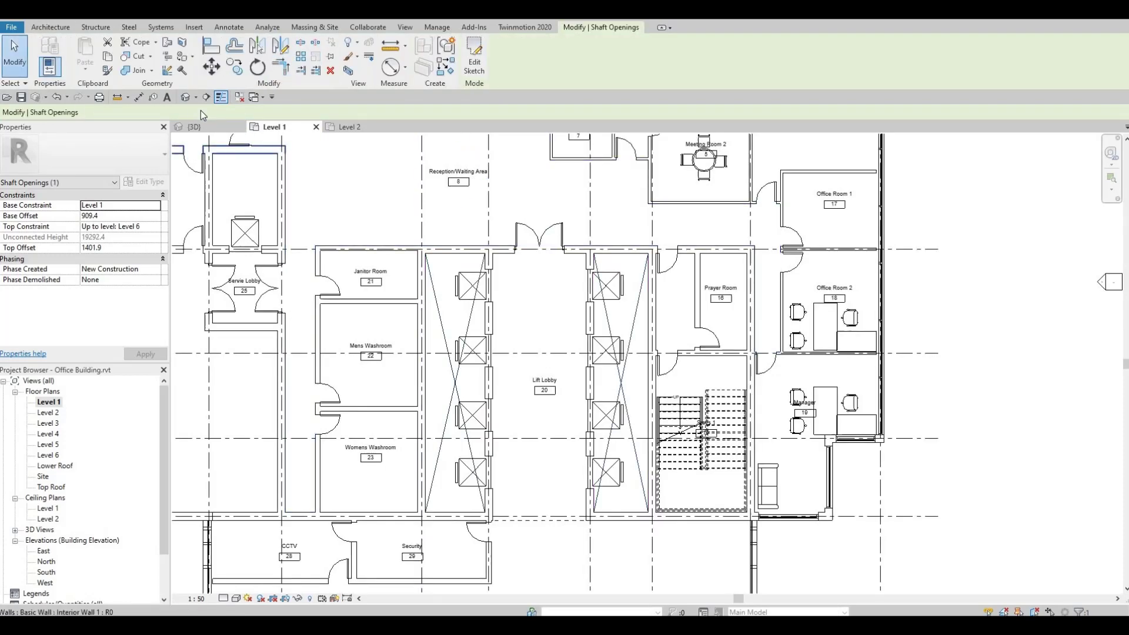
# Step: Inspect the lift-core shafts in the 3D view, selecting a floor slab, then open the Level 2 plan
pyautogui.click(185, 96)
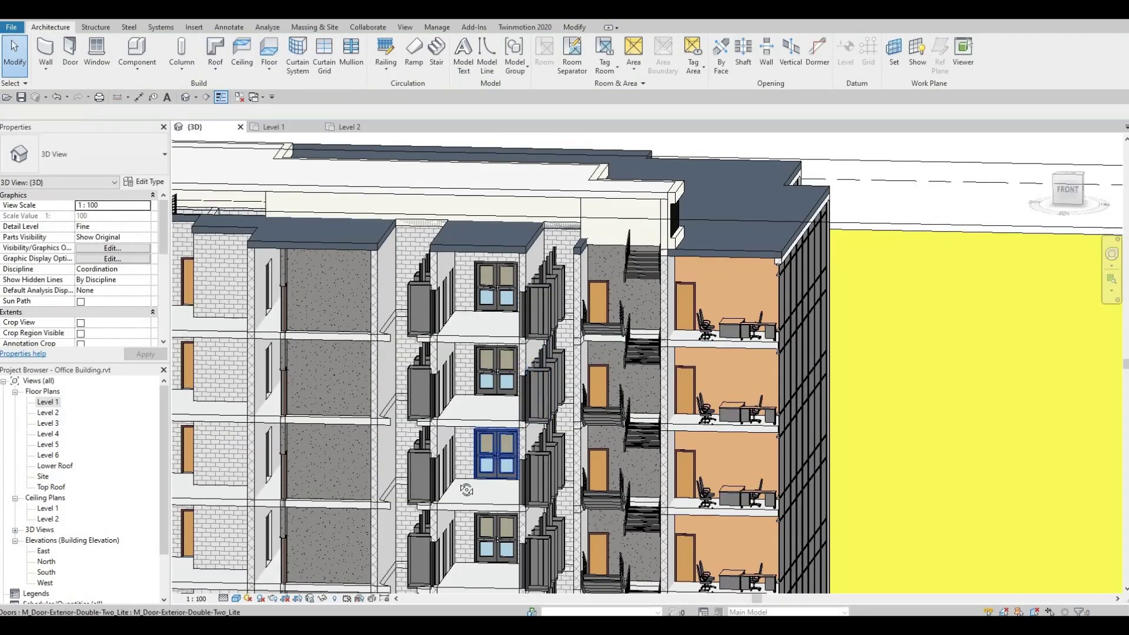
pyautogui.scroll(4, 684, 322)
pyautogui.keyDown('shift'); pyautogui.moveTo(682, 323); pyautogui.dragTo(440, 343, button='middle'); pyautogui.keyUp('shift')
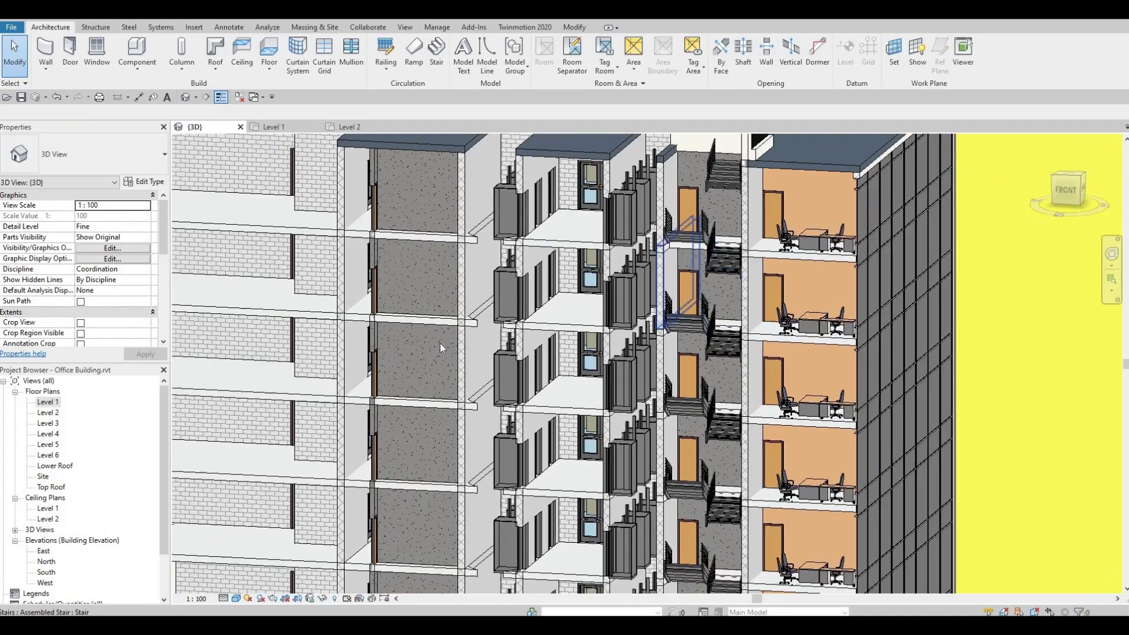
pyautogui.scroll(3, 494, 315)
pyautogui.click(496, 314)
pyautogui.scroll(4, 474, 307)
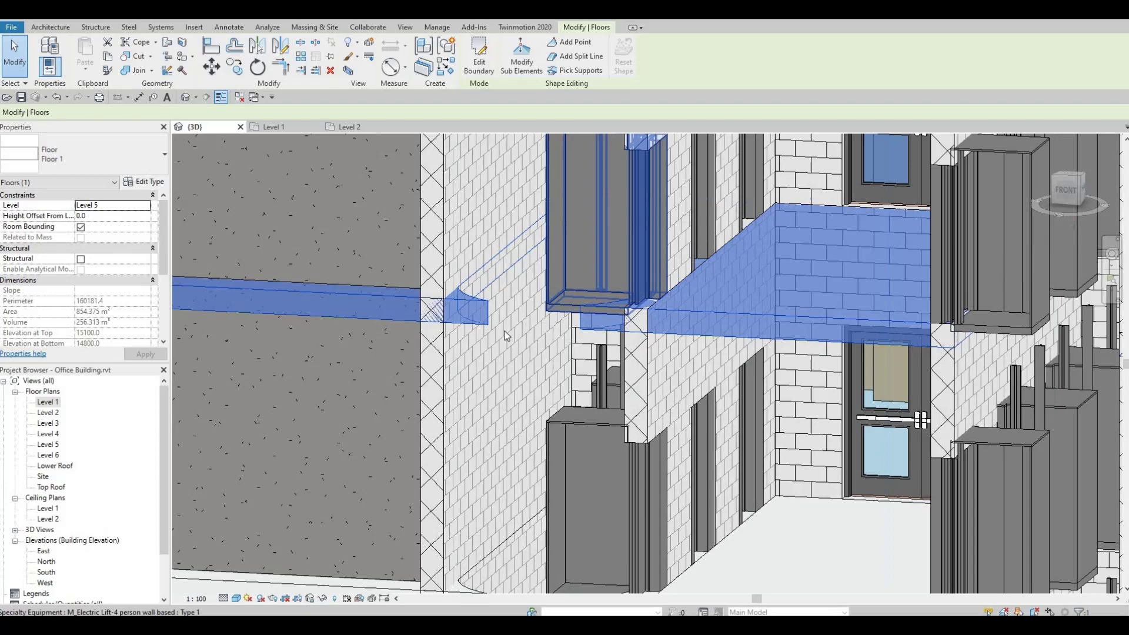
pyautogui.scroll(-2, 497, 330)
pyautogui.scroll(-2, 497, 330)
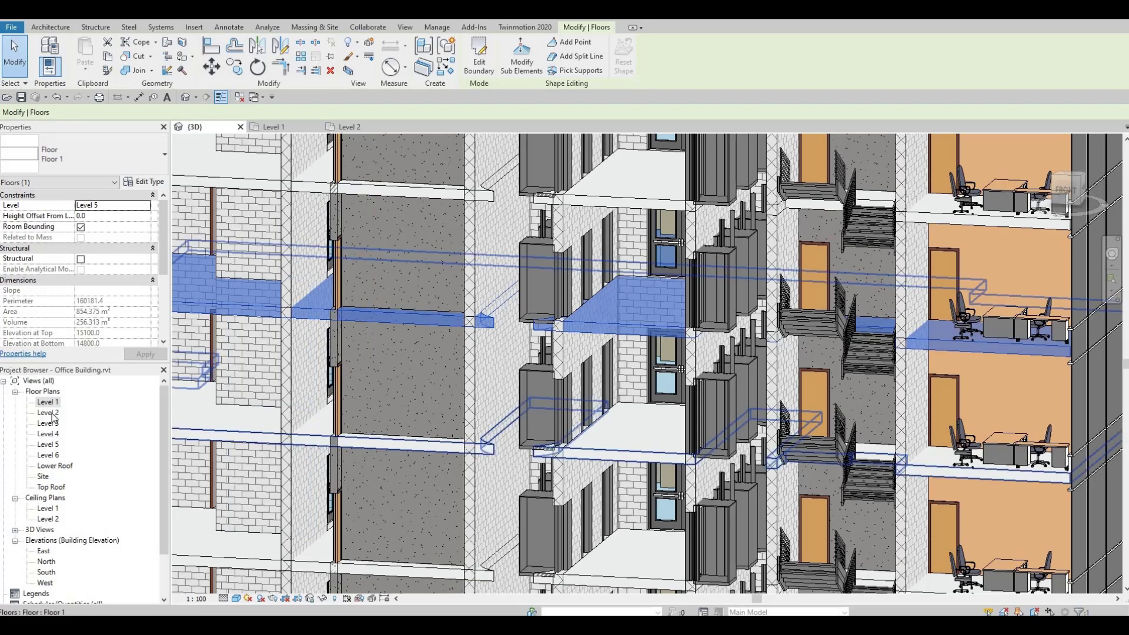
pyautogui.doubleClick(52, 413)
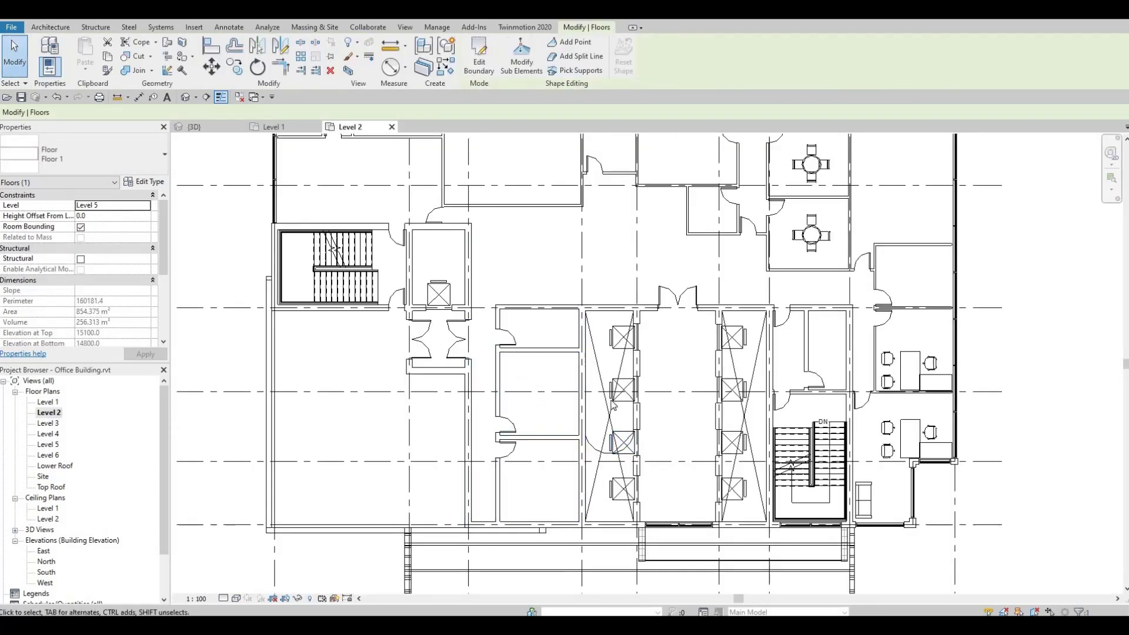
# Step: Check the shaft openings on the Level 3, 4, 5 and 1 plans, then return to the 3D view
pyautogui.doubleClick(49, 424)
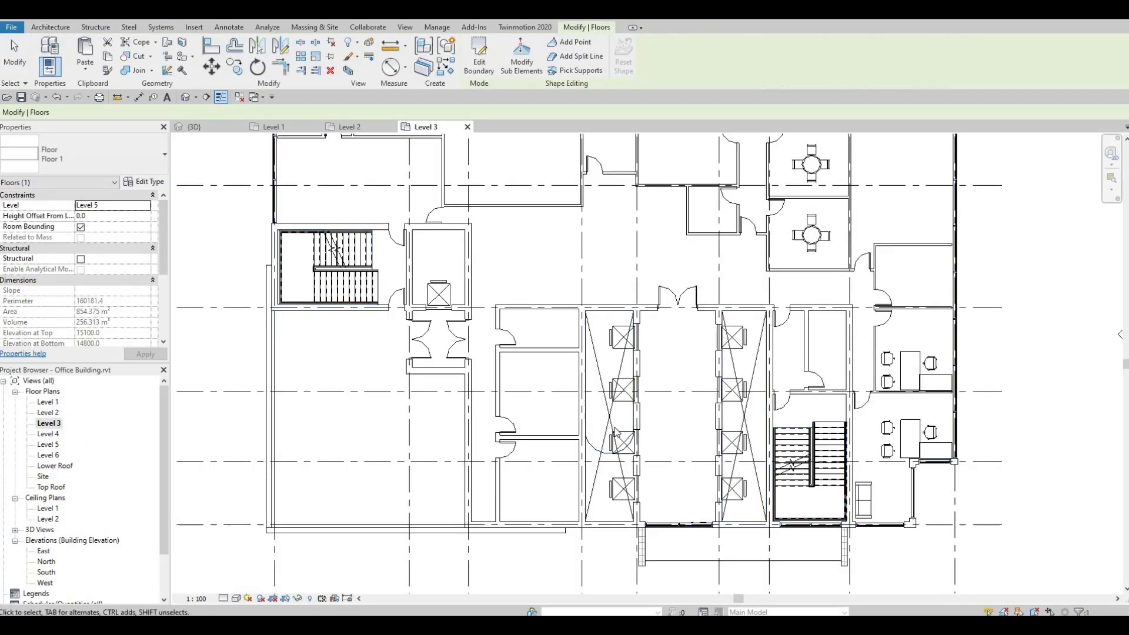
pyautogui.doubleClick(58, 435)
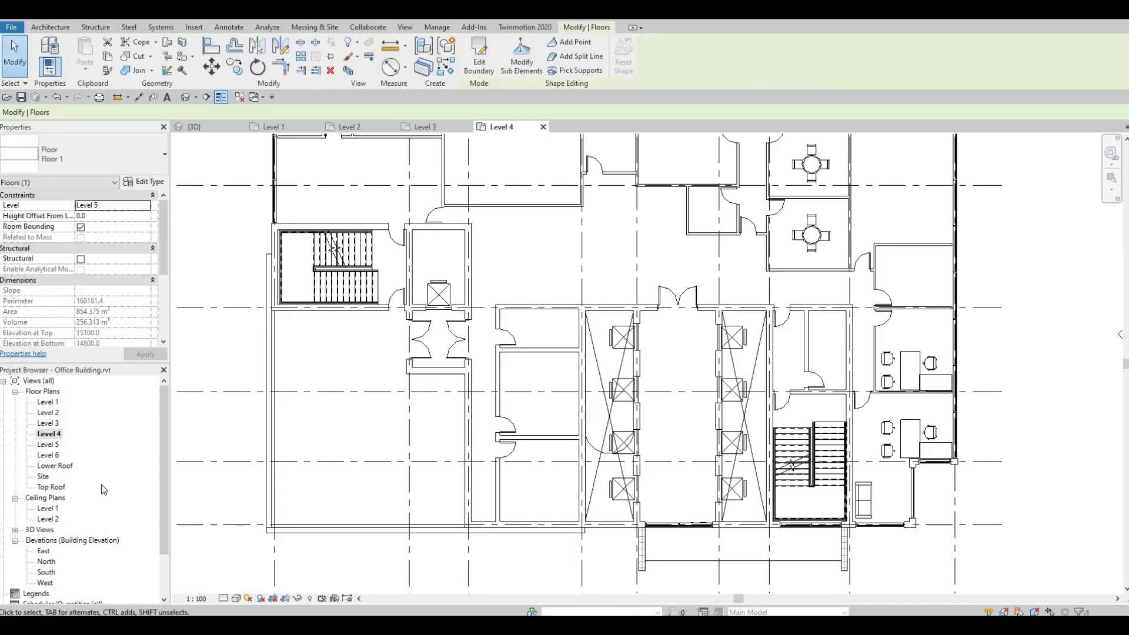
pyautogui.click(48, 445)
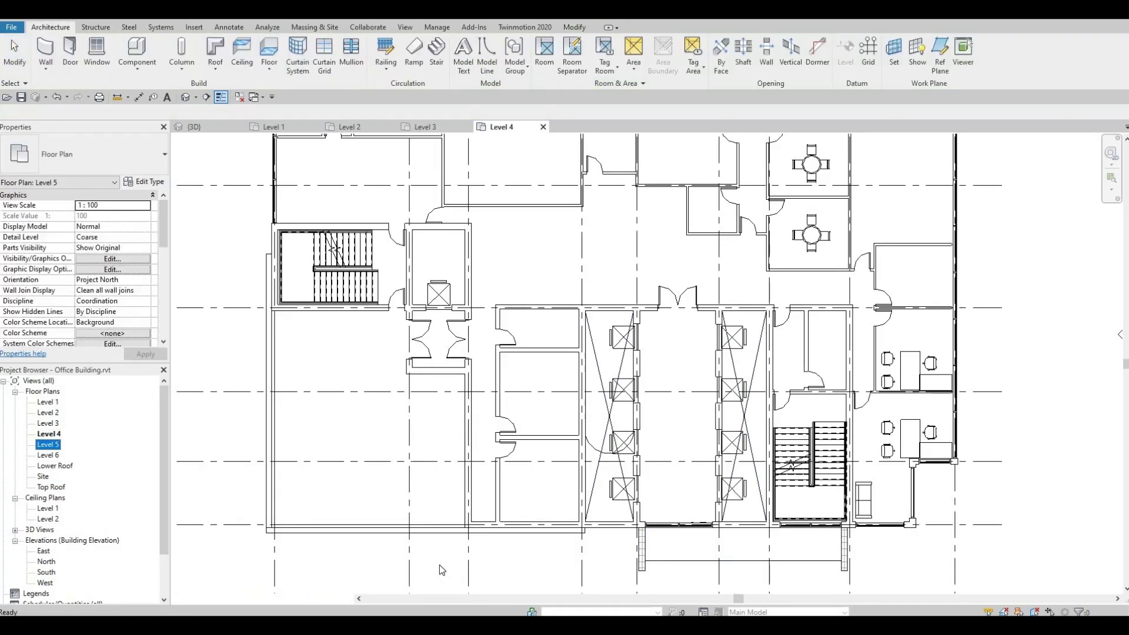
pyautogui.click(447, 531)
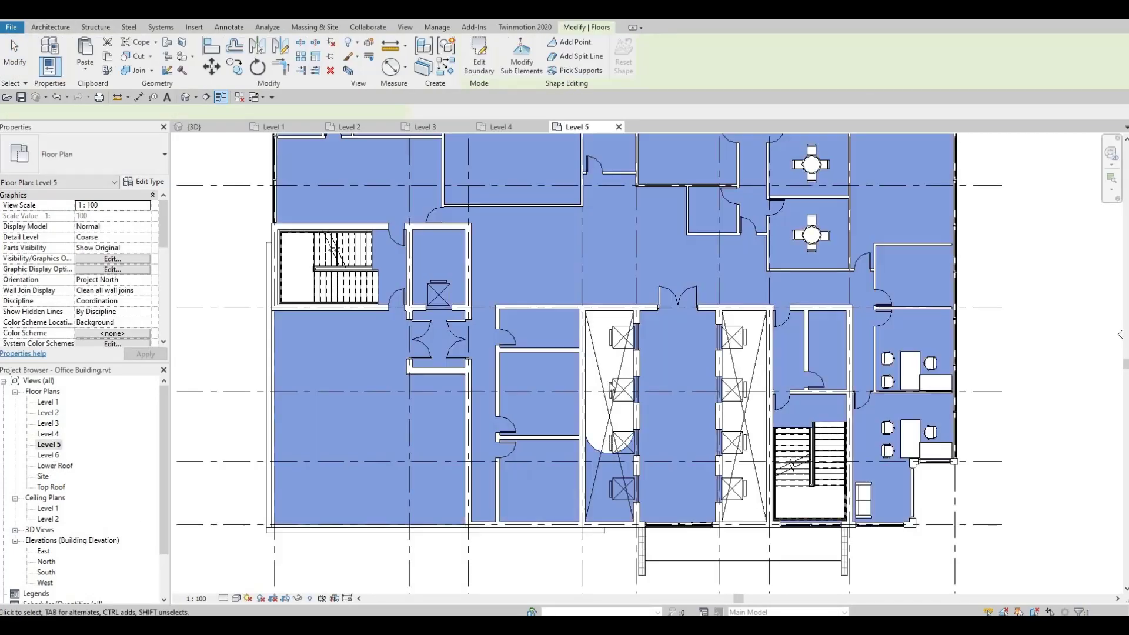
pyautogui.doubleClick(47, 402)
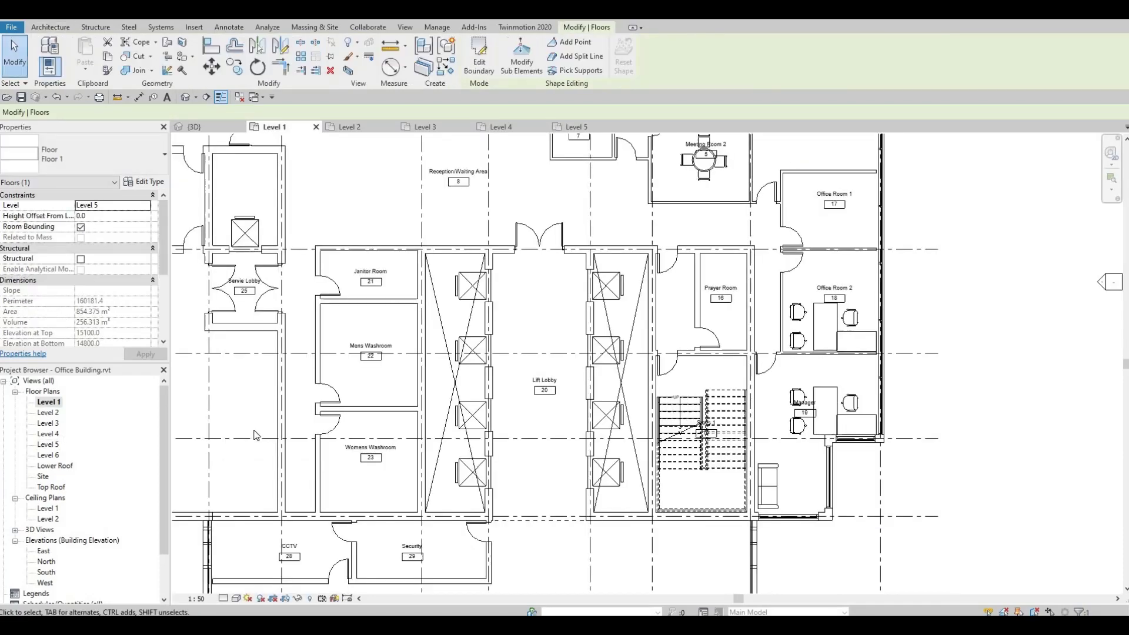
pyautogui.click(185, 99)
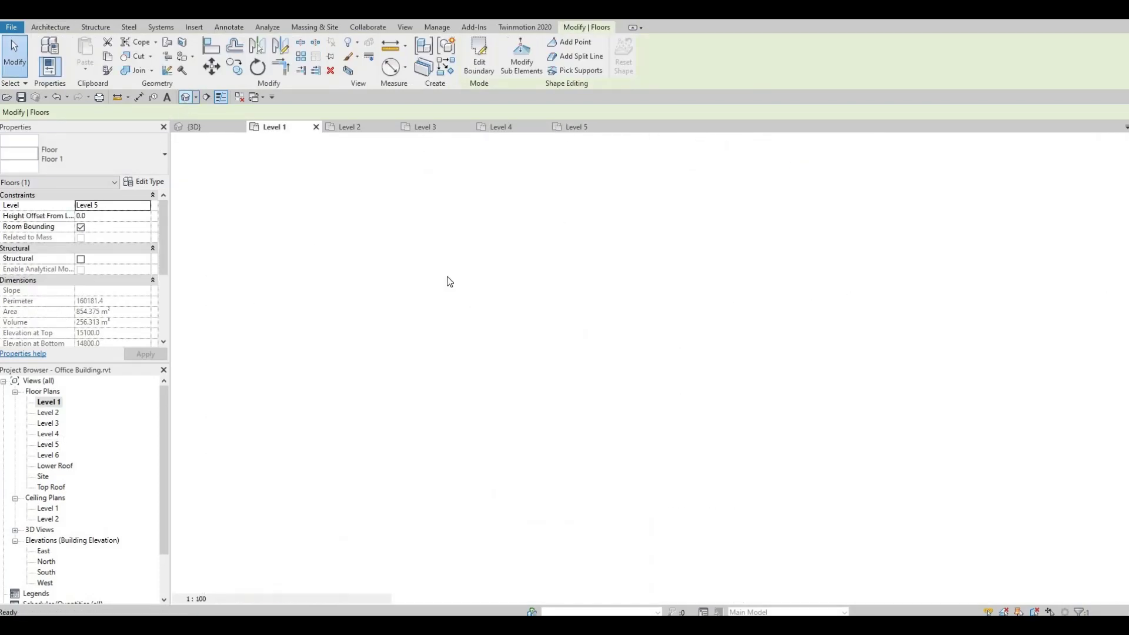
pyautogui.scroll(-3, 452, 448)
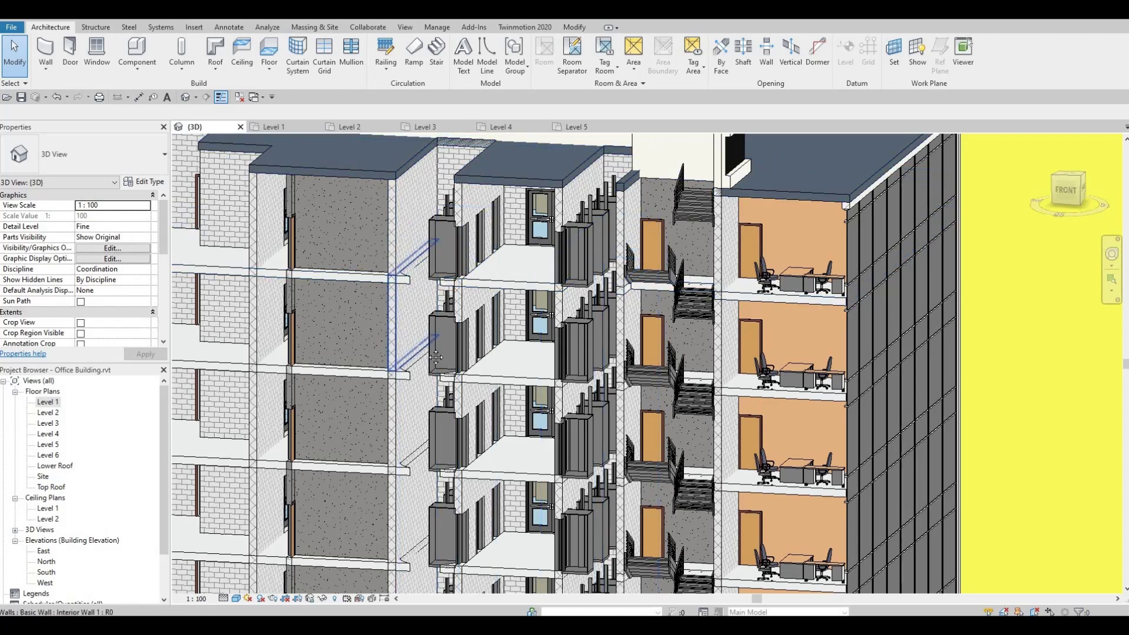
# Step: Pan and zoom out in 3D to bring the base of the lift cores into view
pyautogui.moveTo(409, 369); pyautogui.dragTo(410, 345, button='middle')
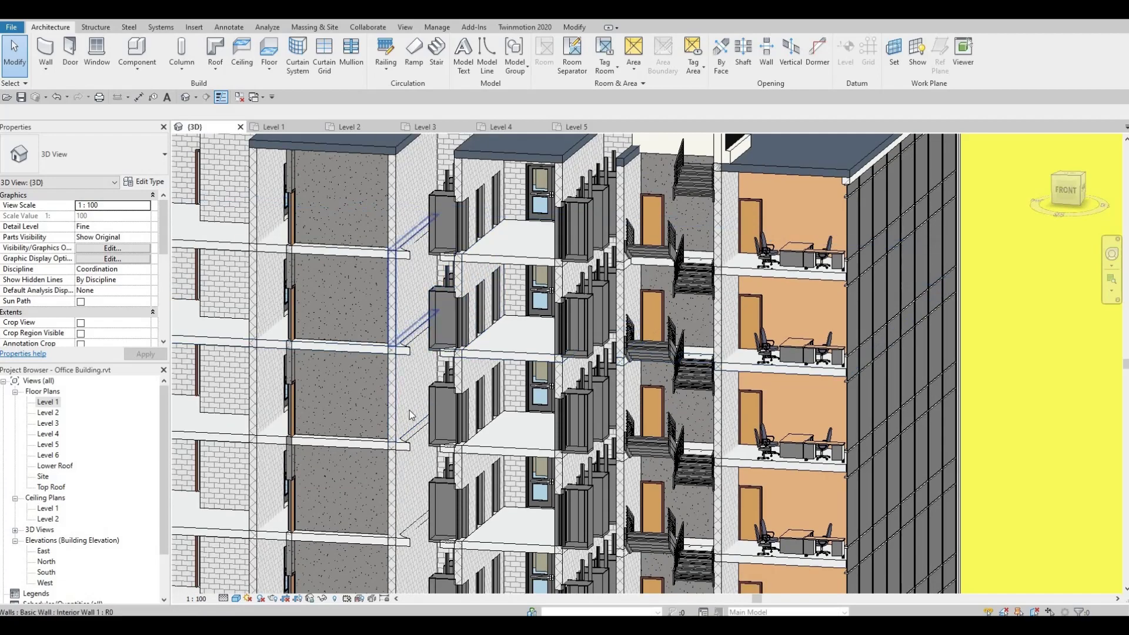
pyautogui.scroll(-1, 427, 280)
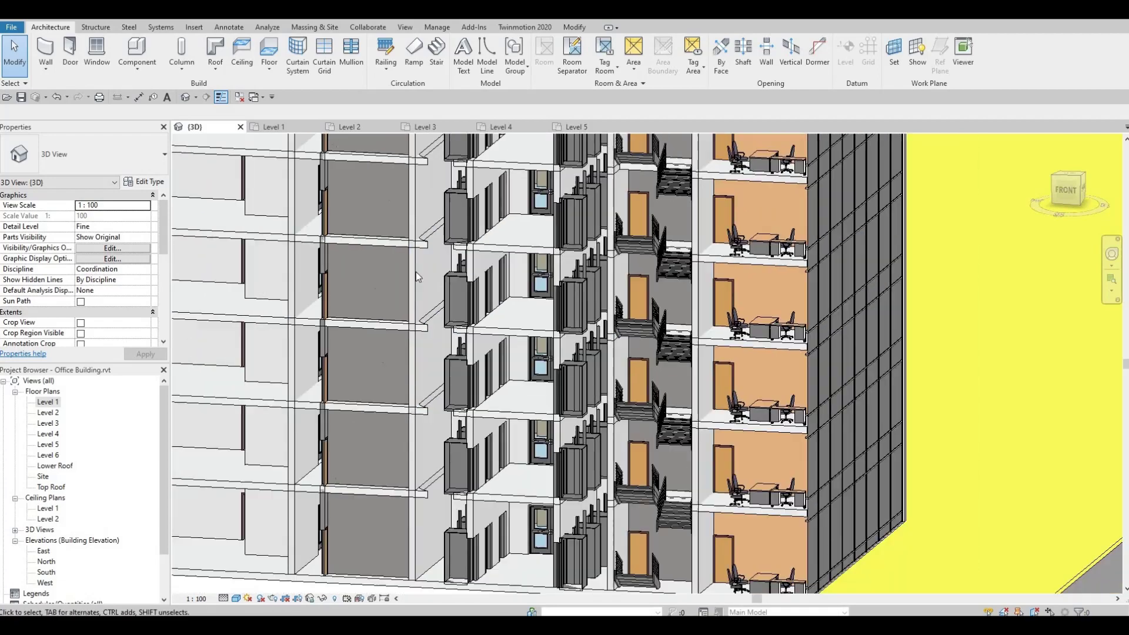
pyautogui.scroll(-1, 422, 497)
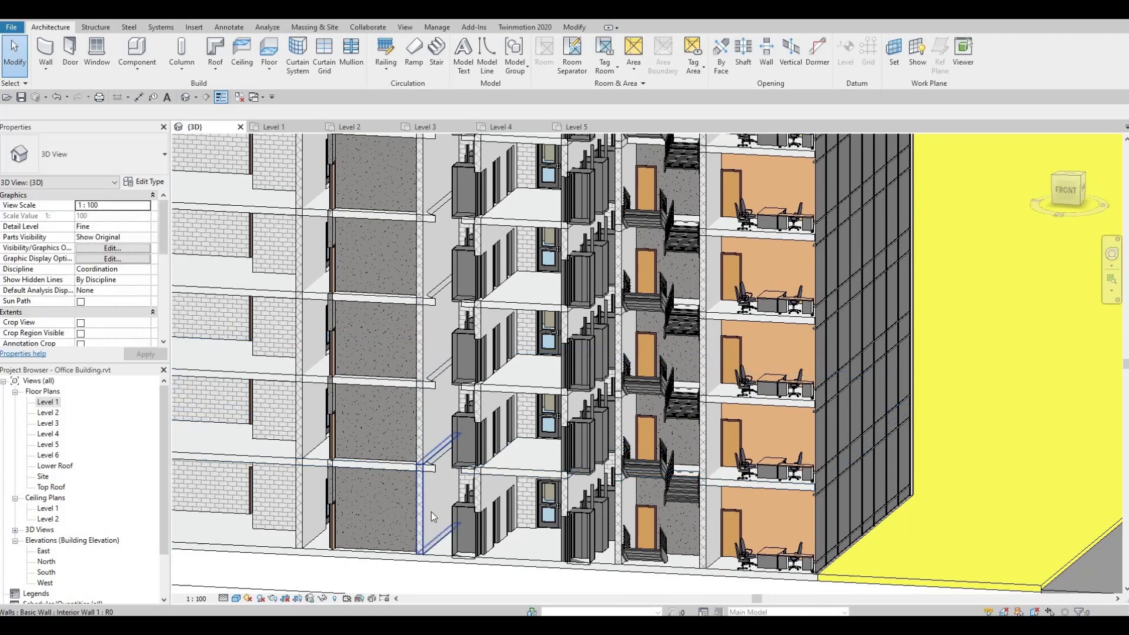
# Step: Drag the shaft opening's bottom handle until its base offset is 2701.6 above Level 1
pyautogui.click(522, 548)
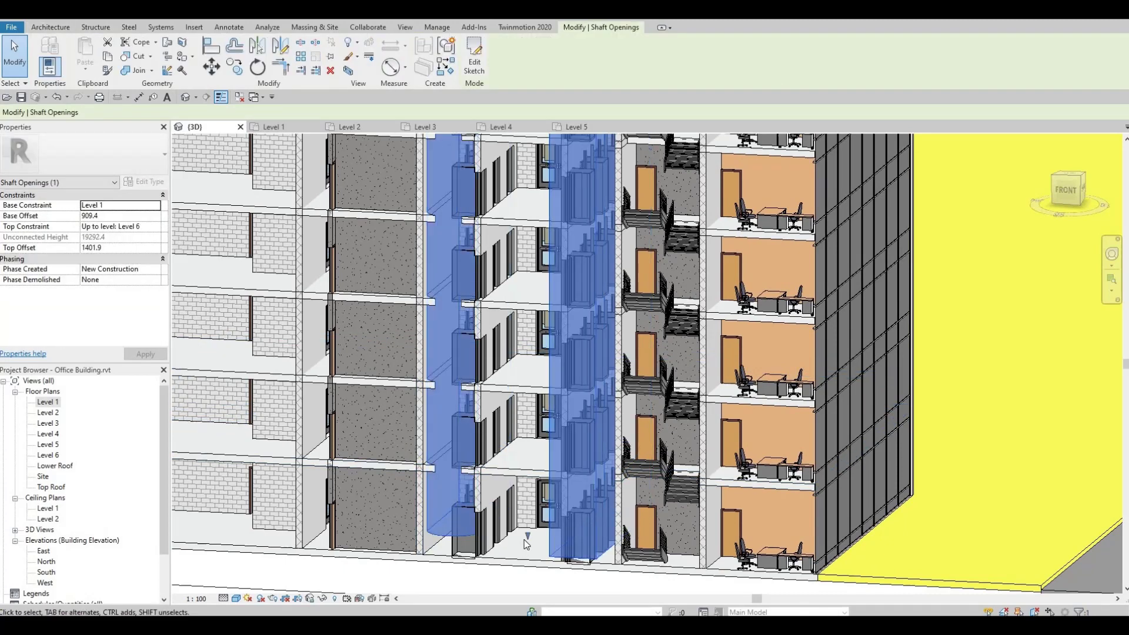
pyautogui.moveTo(535, 488); pyautogui.dragTo(527, 456)
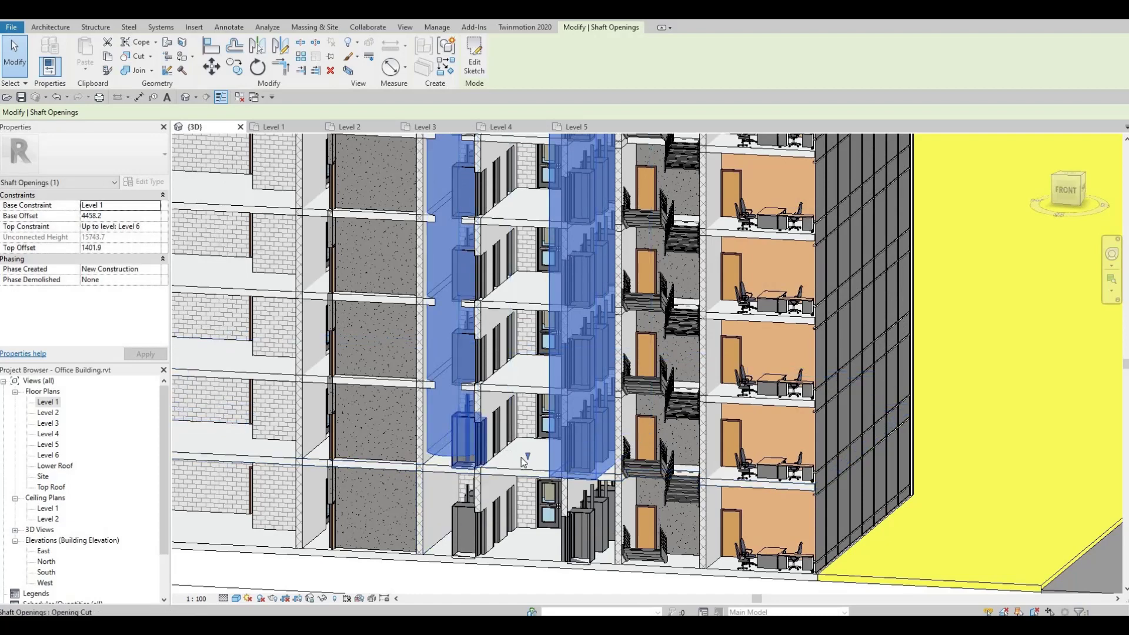
pyautogui.moveTo(527, 460); pyautogui.dragTo(527, 495)
pyautogui.moveTo(531, 435); pyautogui.dragTo(530, 372)
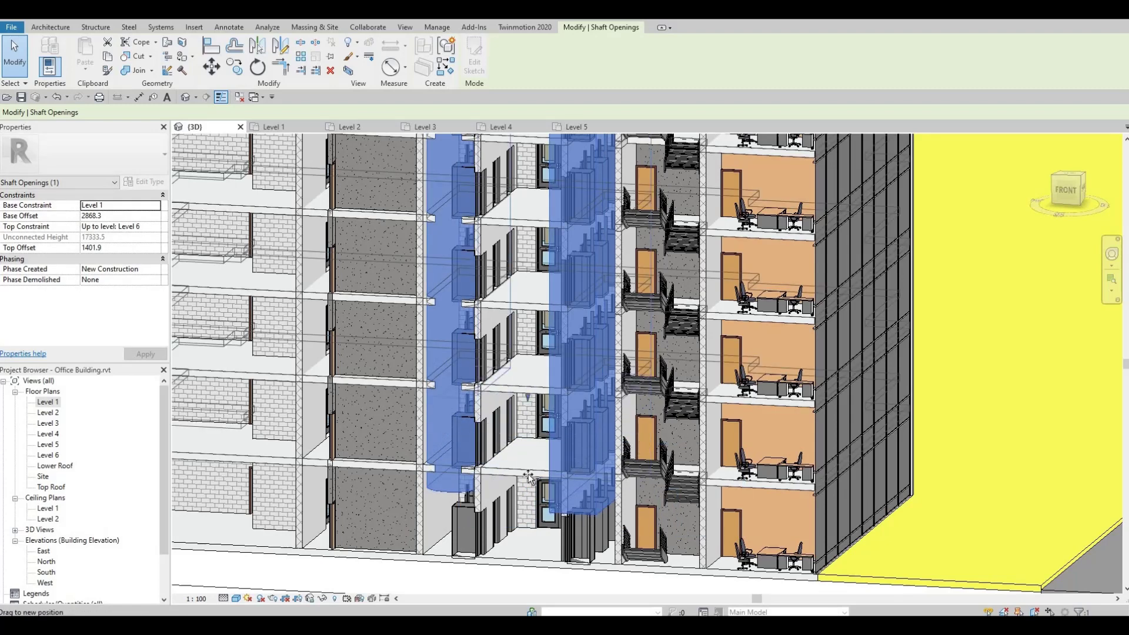
pyautogui.moveTo(528, 476); pyautogui.dragTo(528, 496)
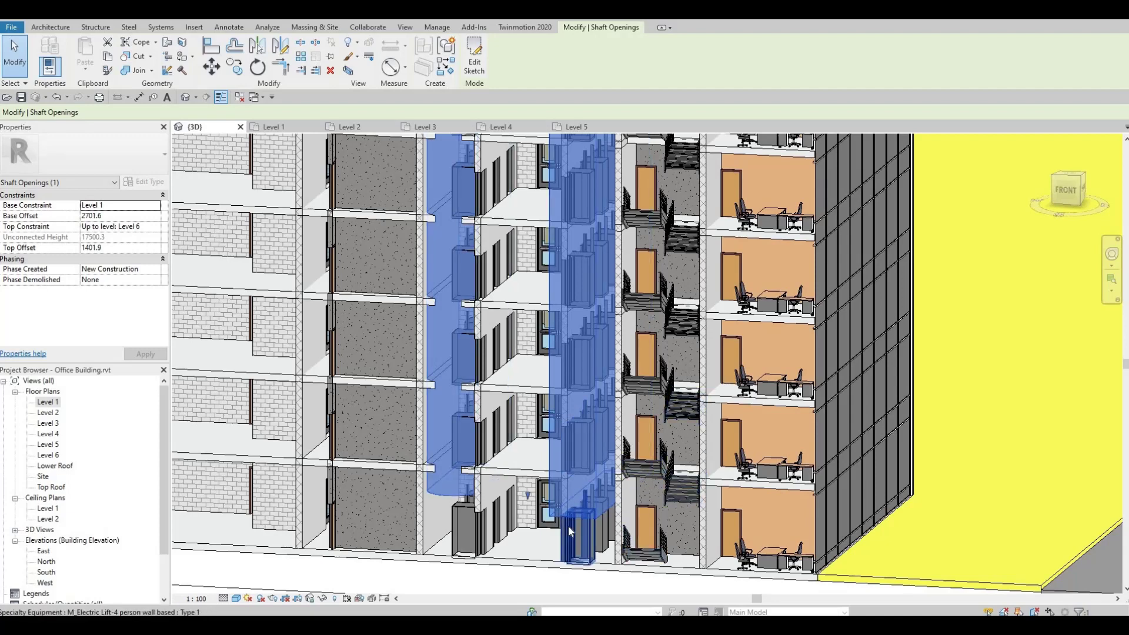
pyautogui.scroll(-2, 567, 525)
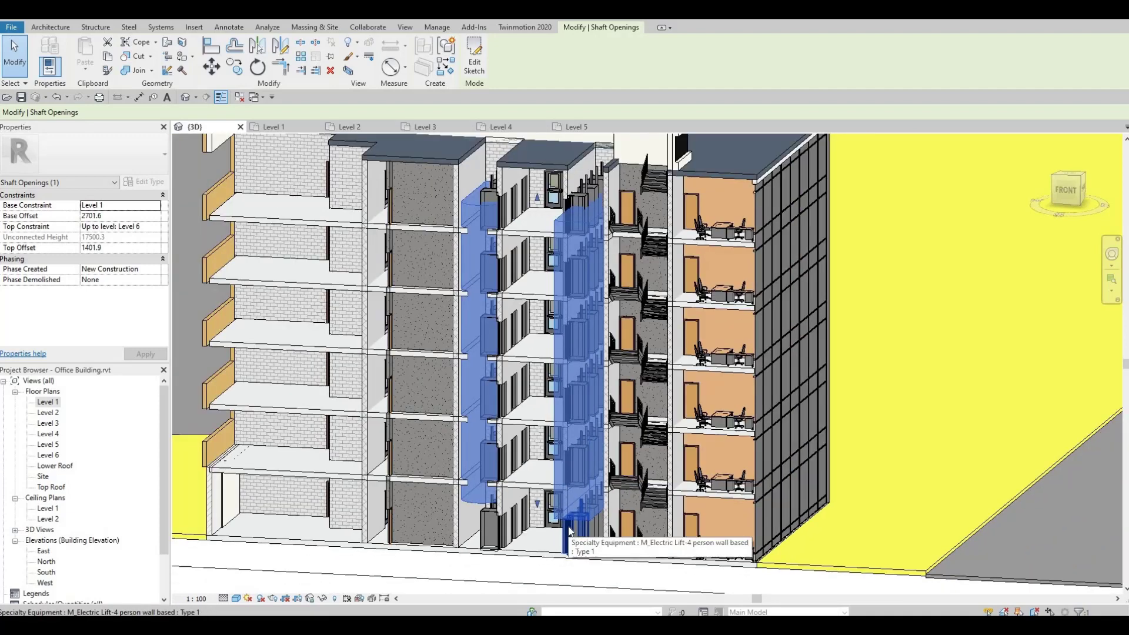